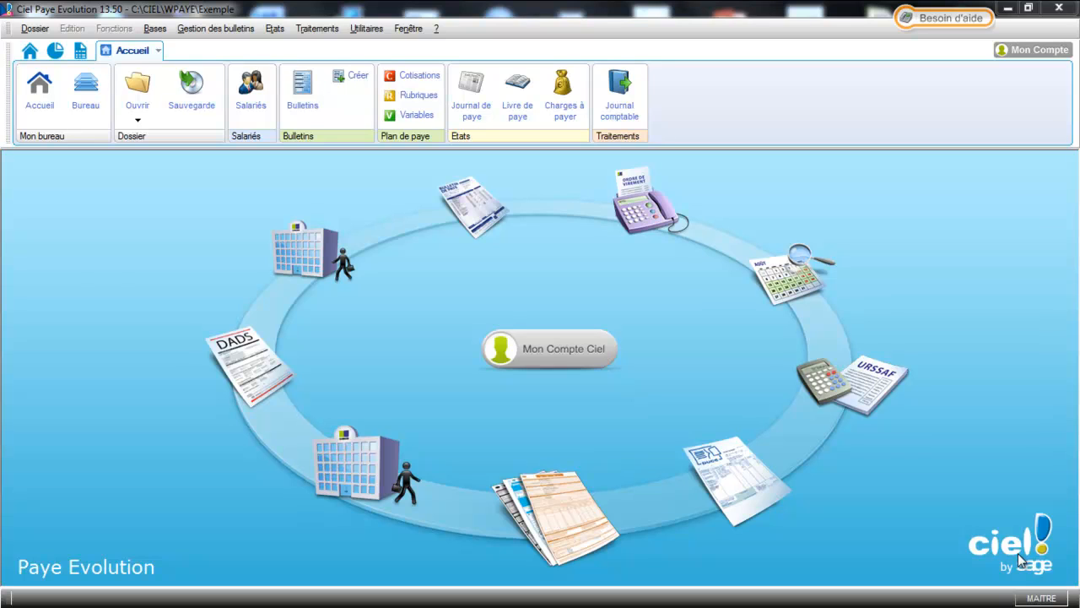
Run the DADS-U error check for the period 01/01/2013 to 31/12/2013.
click(320, 33)
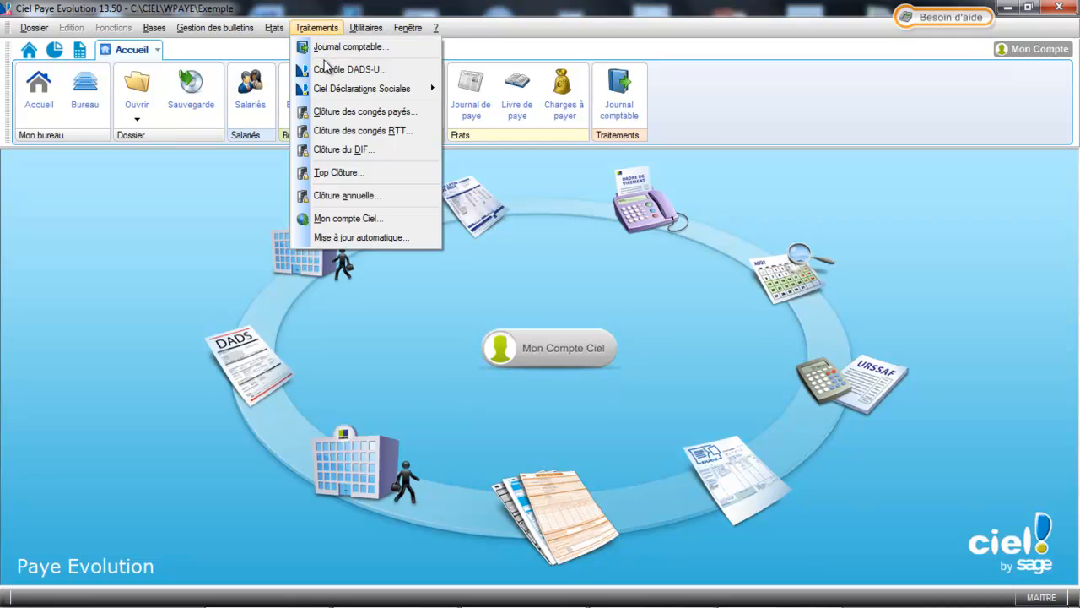
click(327, 71)
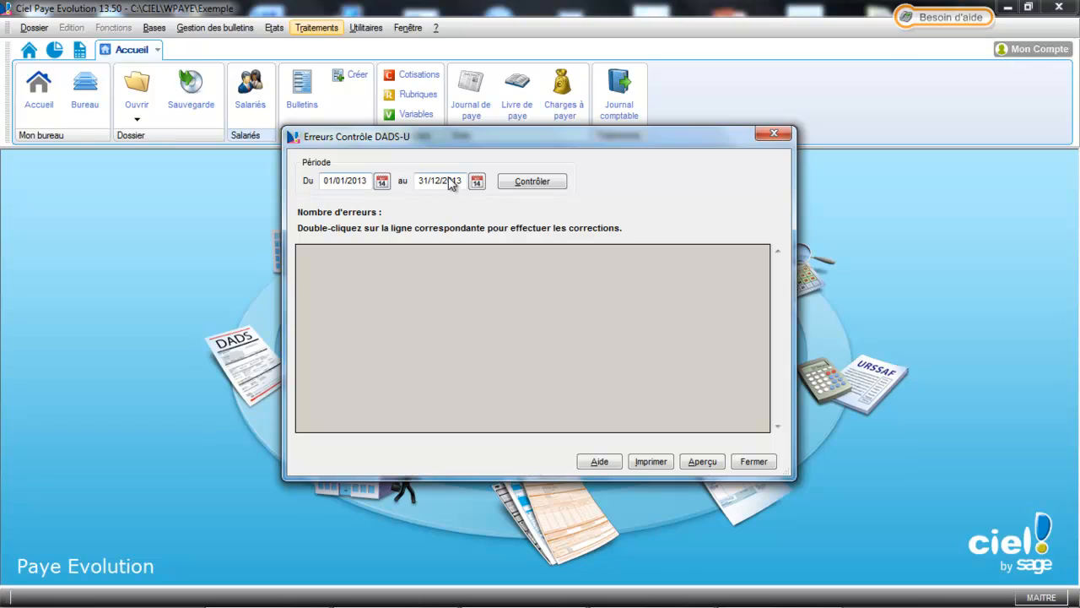
click(523, 189)
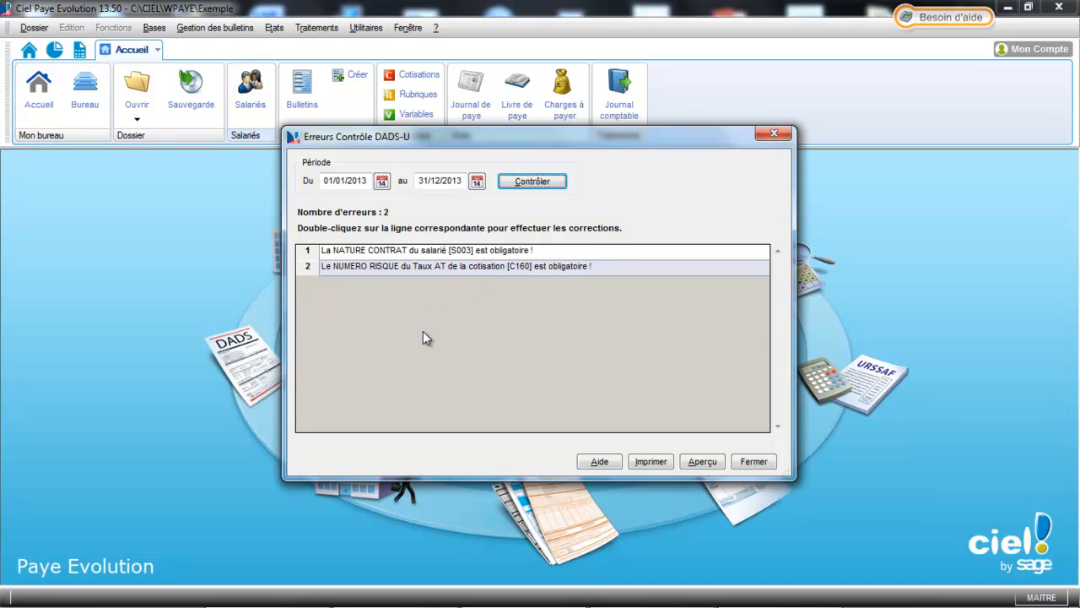
Correct the contract error on employee S003 by setting Nature contrat to Contrat à durée indéterminée.
double_click(430, 254)
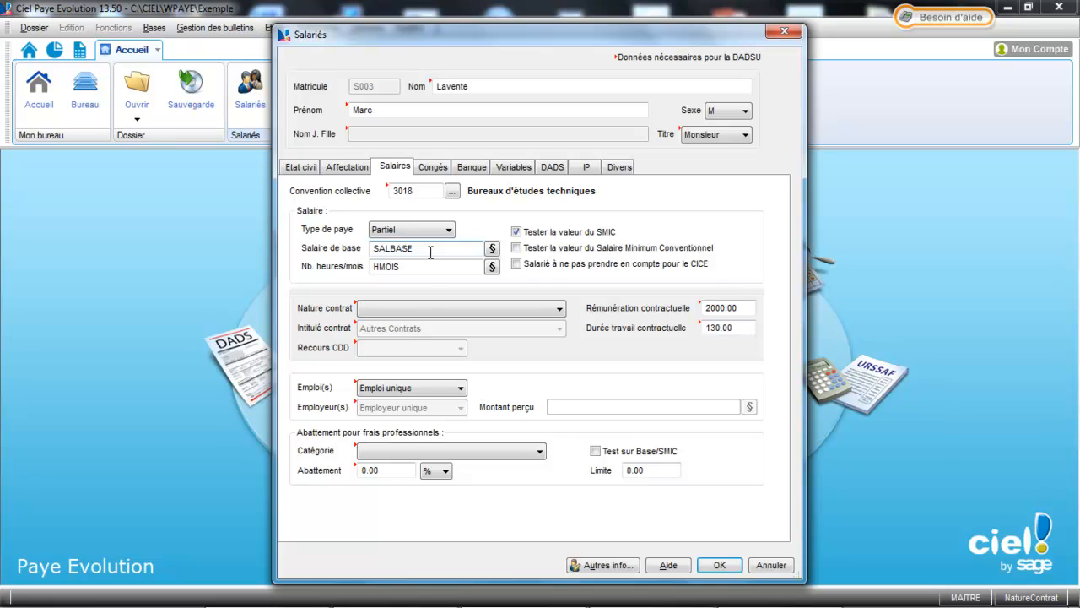
click(404, 313)
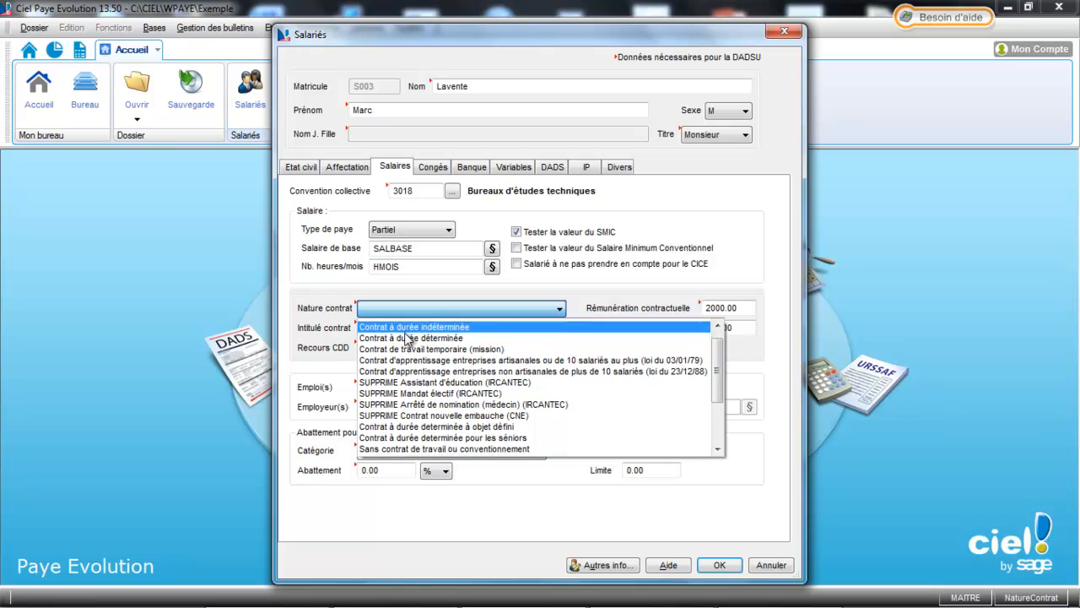
click(414, 333)
click(726, 571)
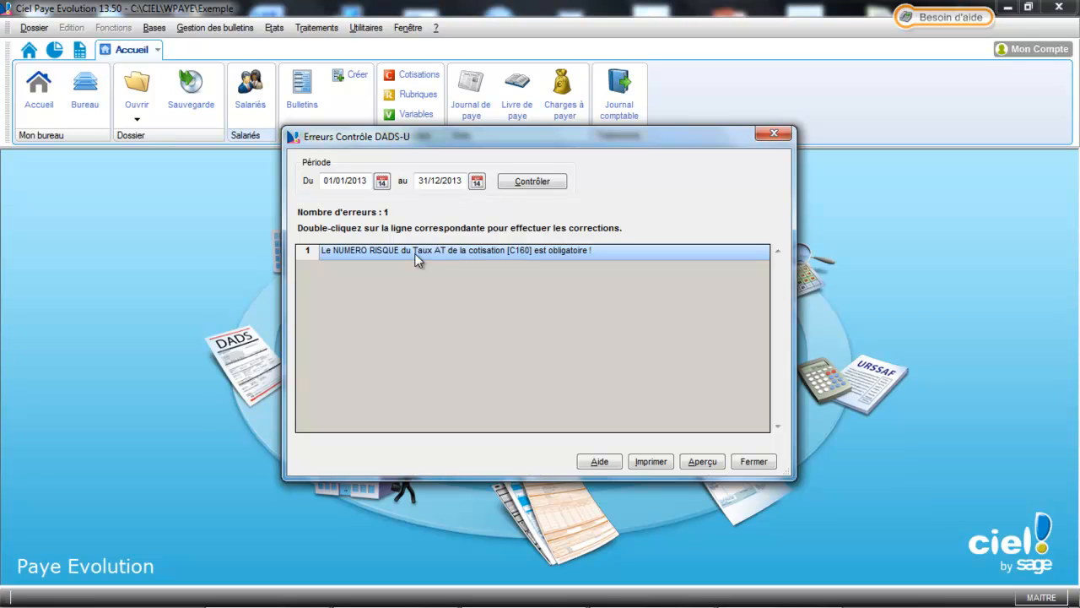
Correct the error on contribution C160 by entering 741ga as its Taux A.T. risk number, and close the DADS-U check.
double_click(416, 259)
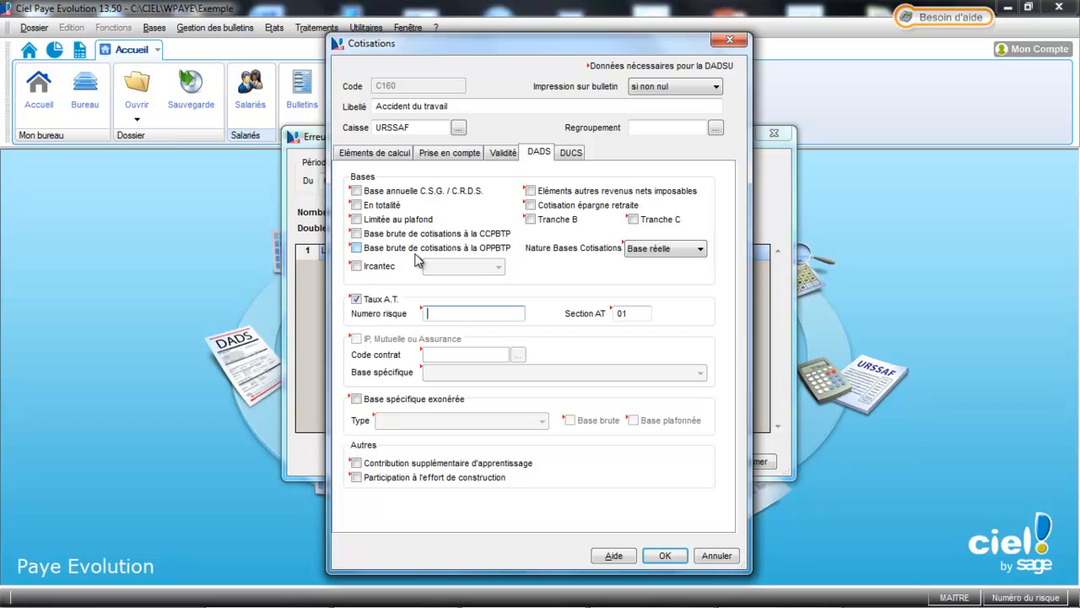
text(741ga)
key(Tab)
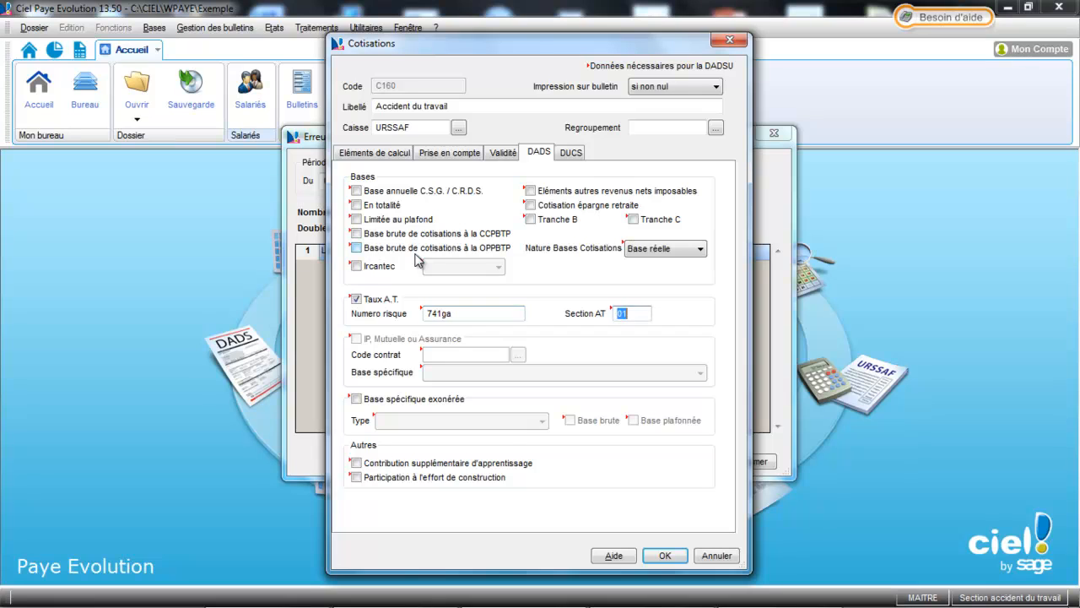
click(671, 558)
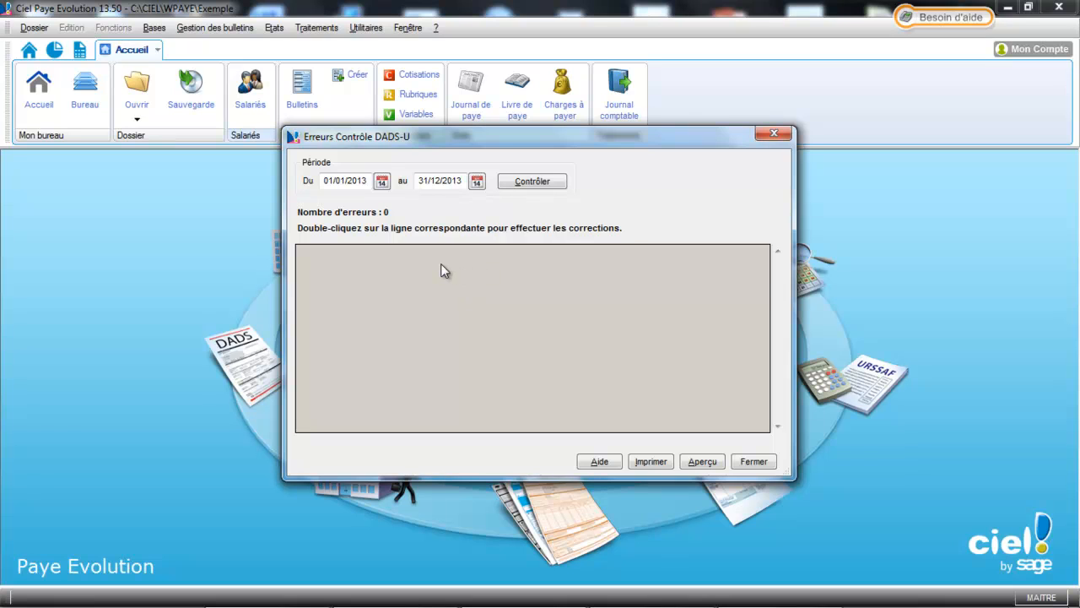
click(754, 461)
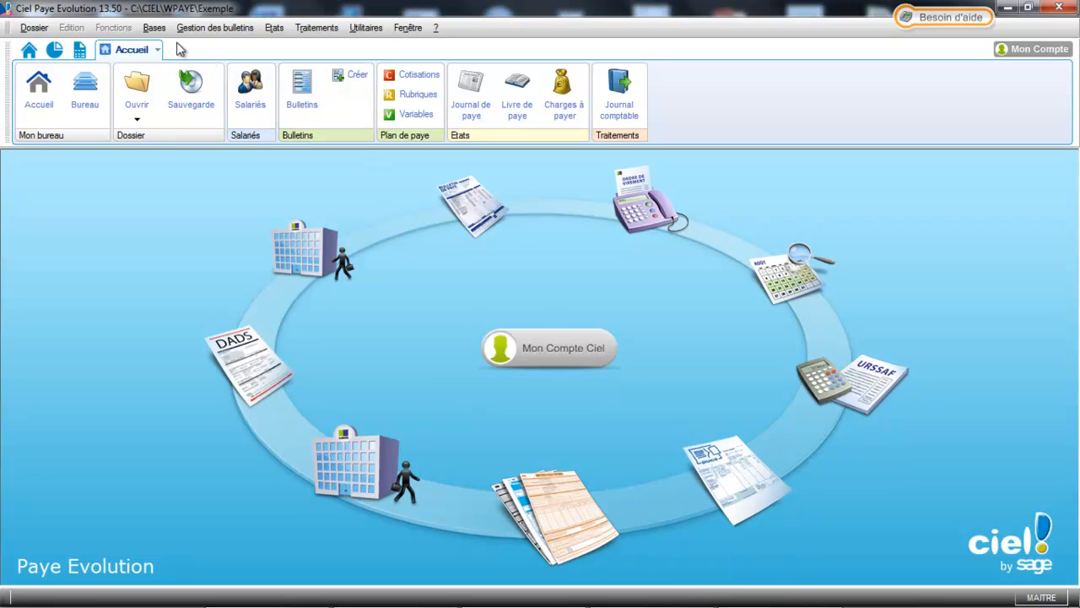
Open the record of the establishment Etablissement principal for editing.
click(154, 27)
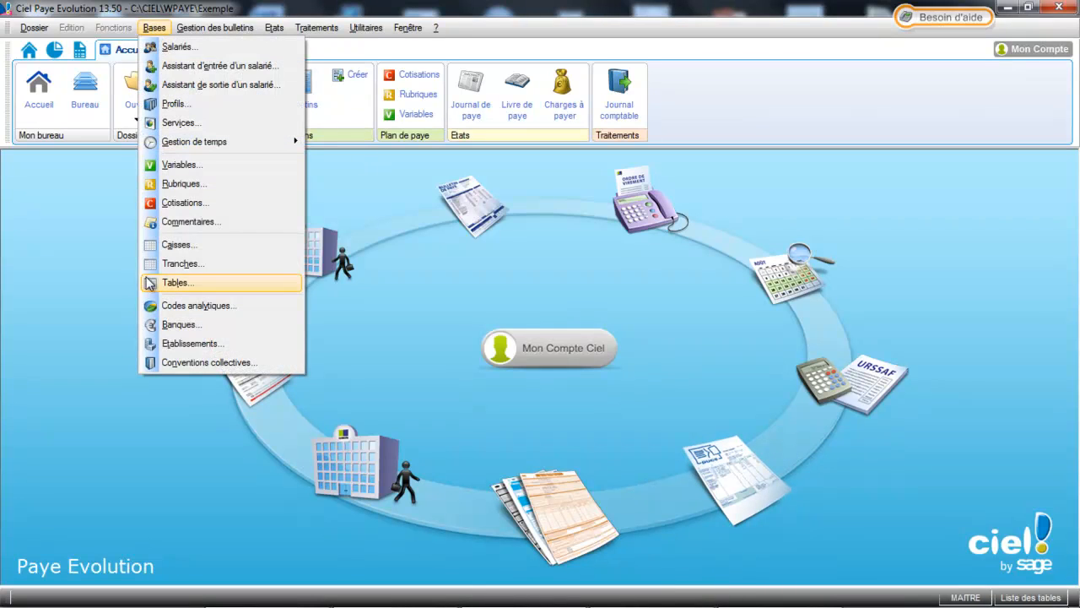
click(169, 344)
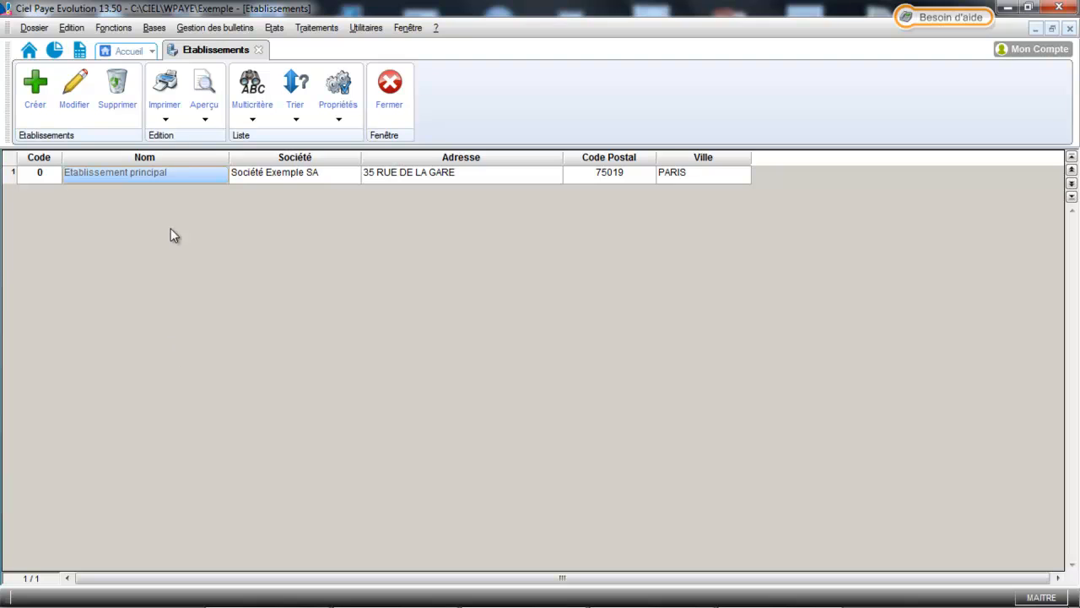
click(72, 94)
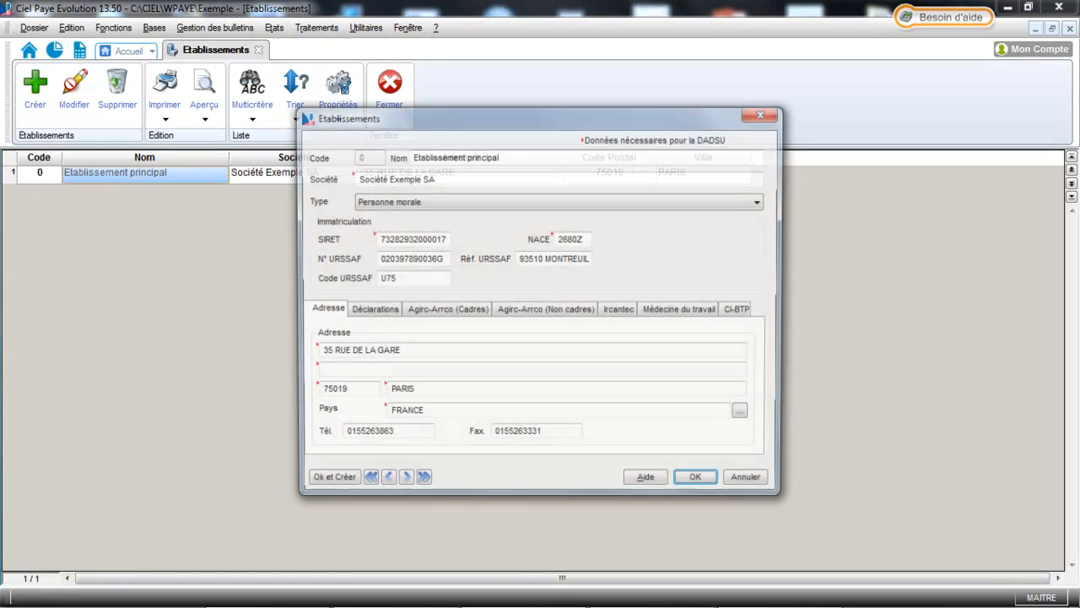
Examine the Agirc-Arrco affiliations for Cadres and Non cadres, including the recipient organisation and membership number of the Cadres entry A510.
click(439, 312)
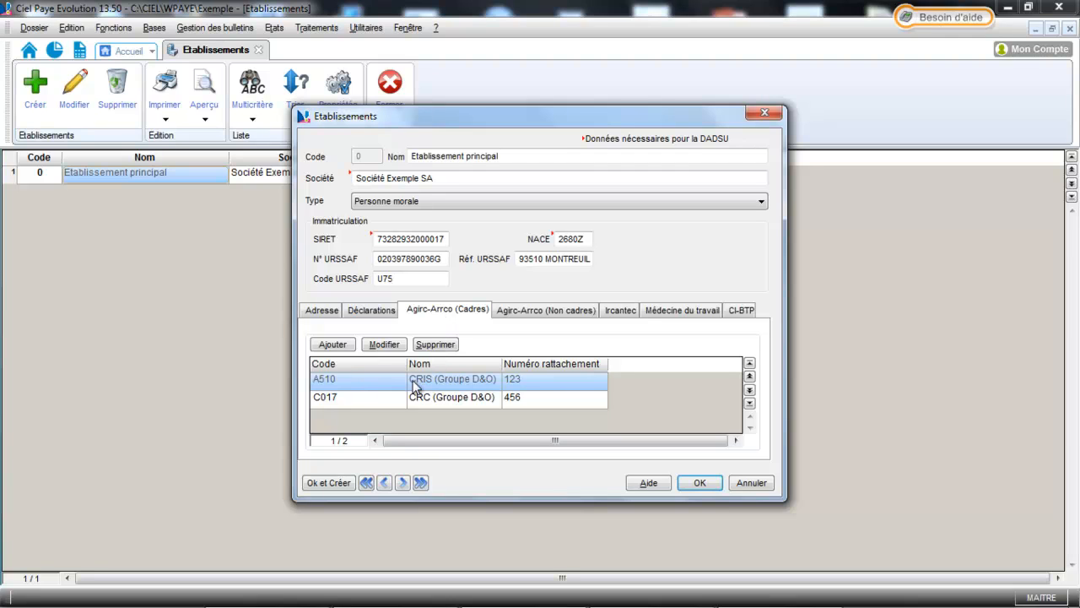
click(384, 345)
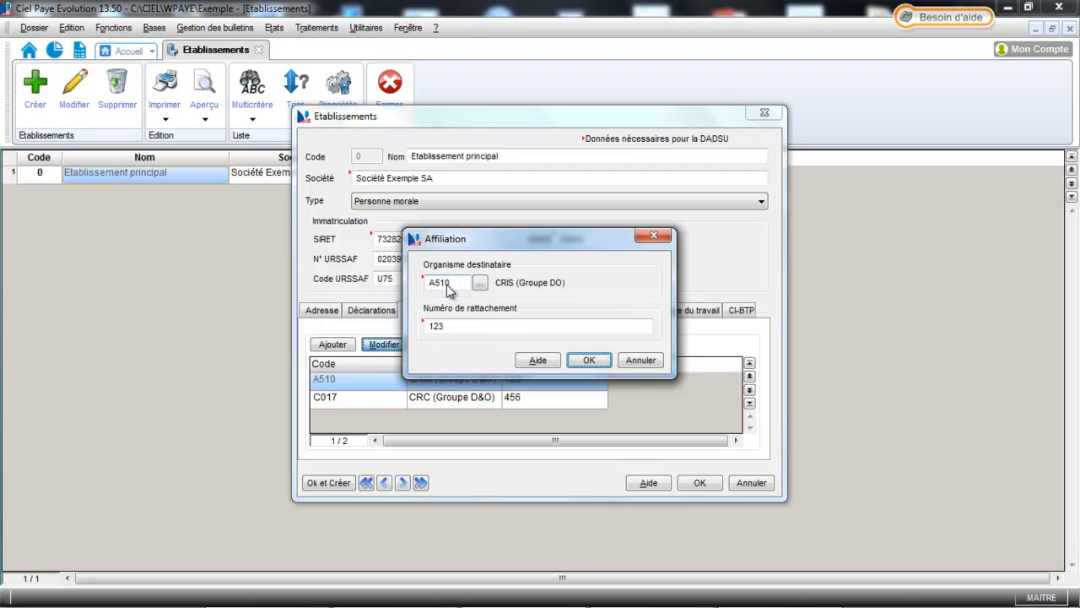
click(450, 327)
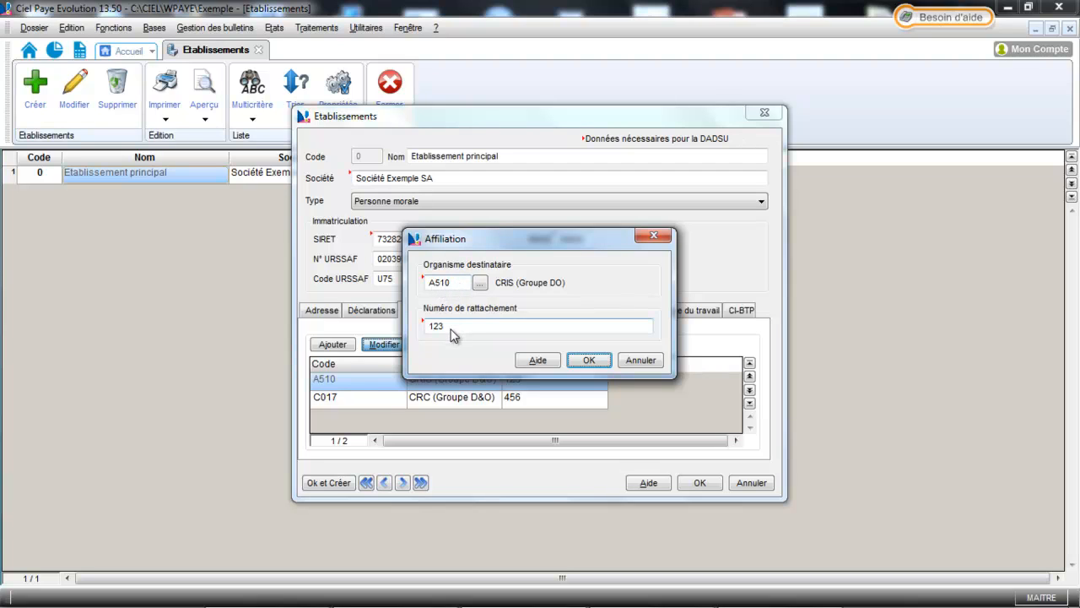
click(480, 283)
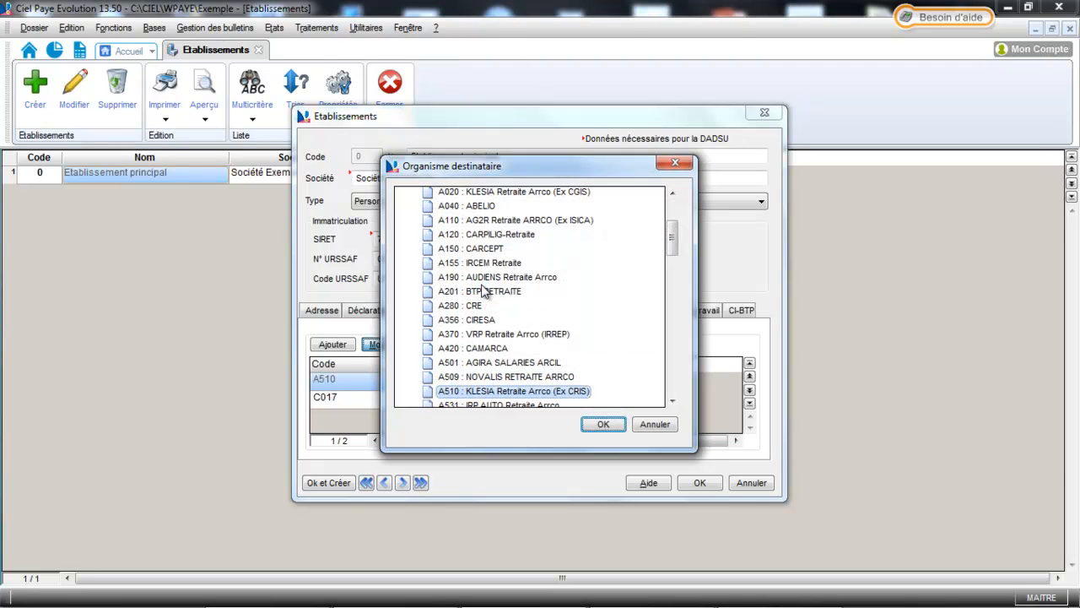
click(654, 424)
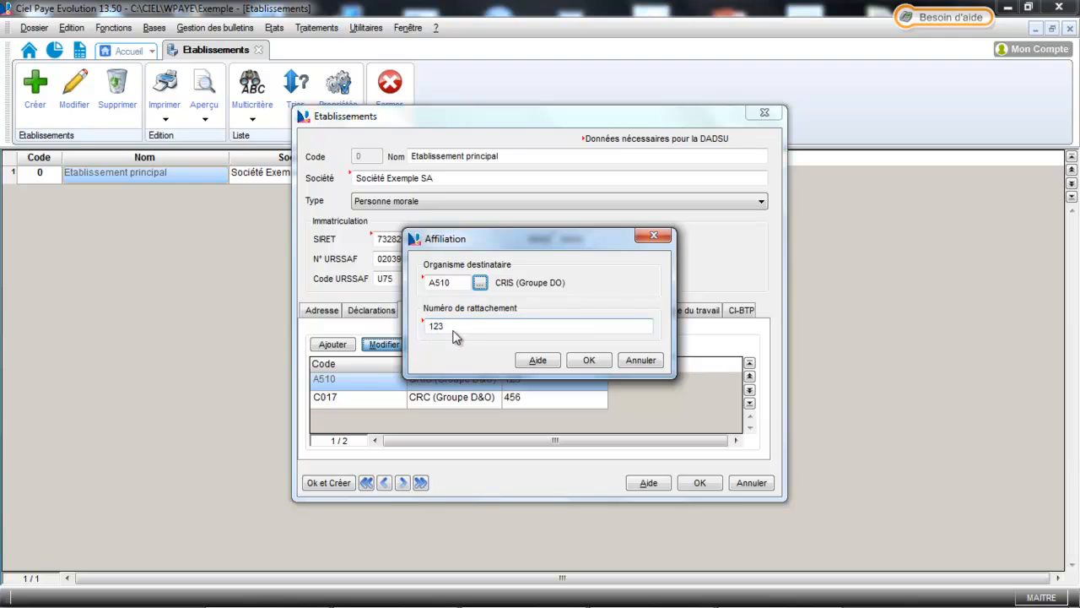
click(589, 360)
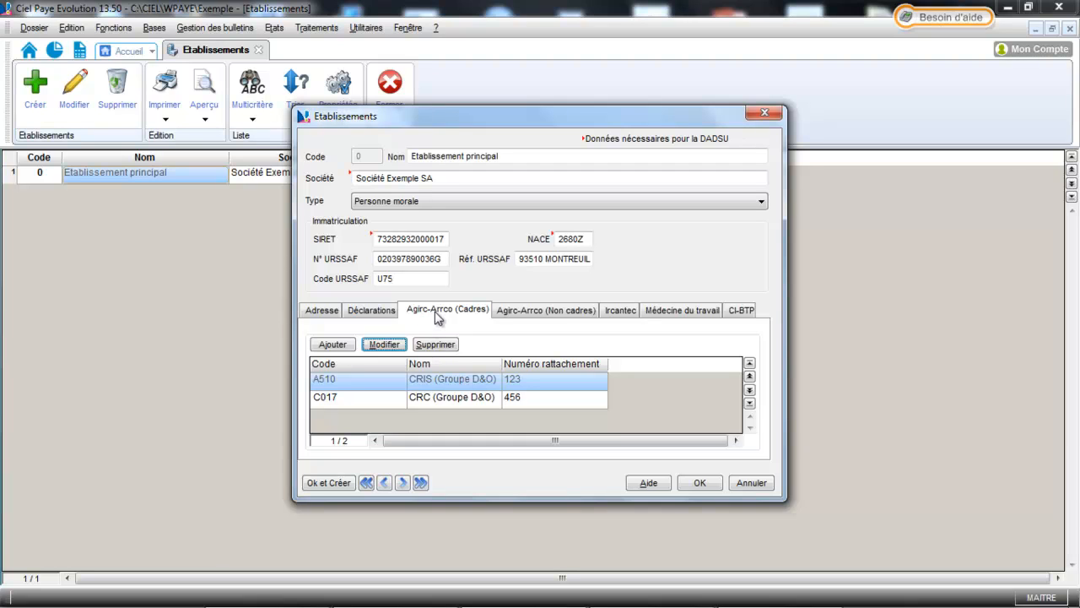
click(530, 314)
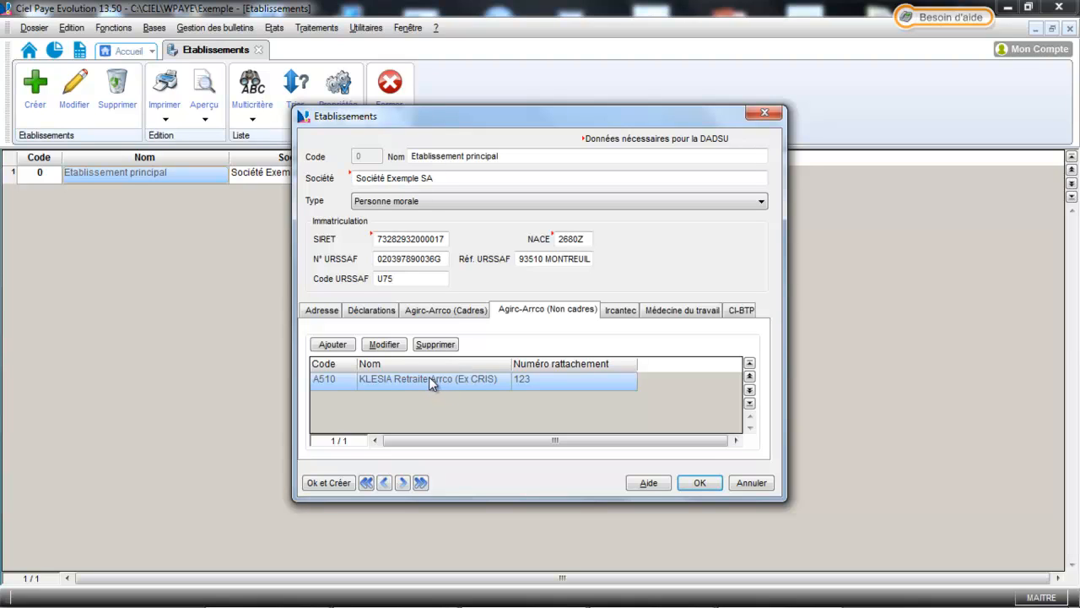
Mark the establishment as liable for apprenticeship tax, CDD professional training, construction participation and supplementary apprenticeship contribution, and save it.
click(367, 312)
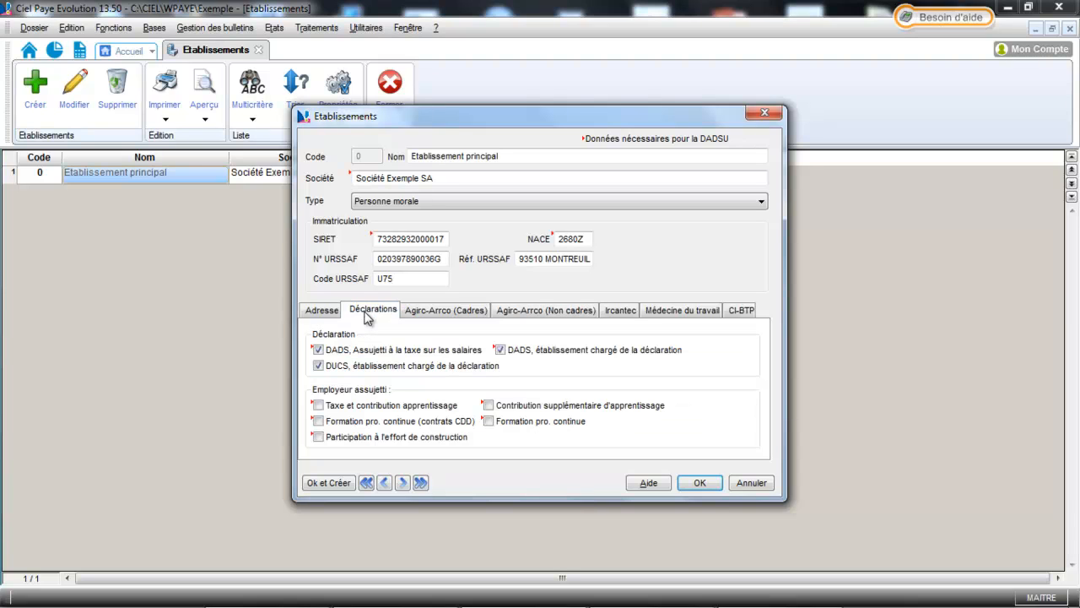
click(318, 405)
click(319, 420)
click(319, 436)
click(488, 405)
click(703, 481)
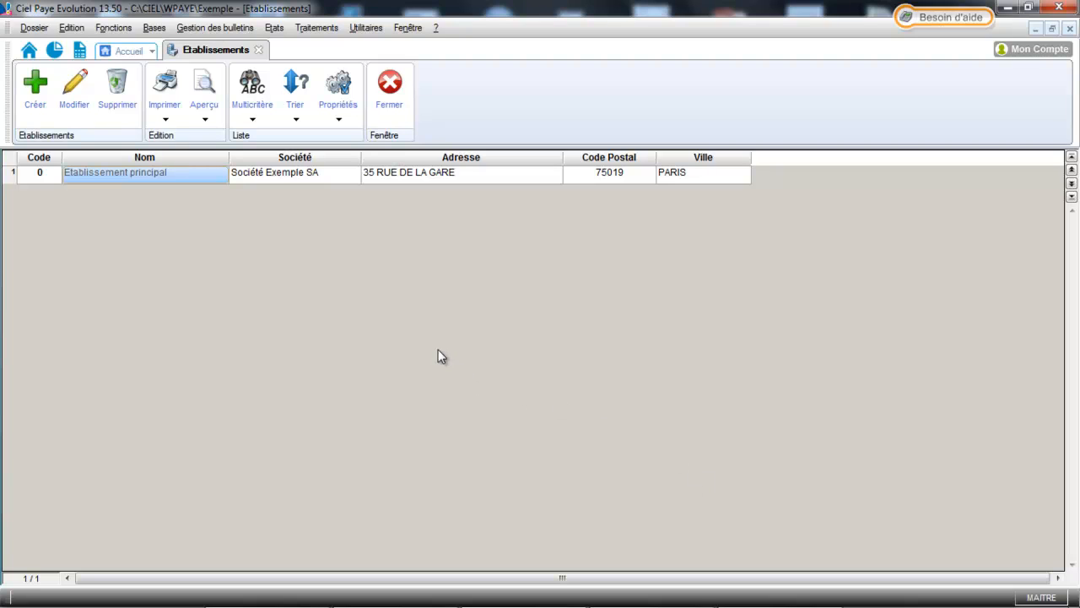
Preview the Evénements salariés report for all employees from Janvier to Décembre and review the listed events.
click(271, 30)
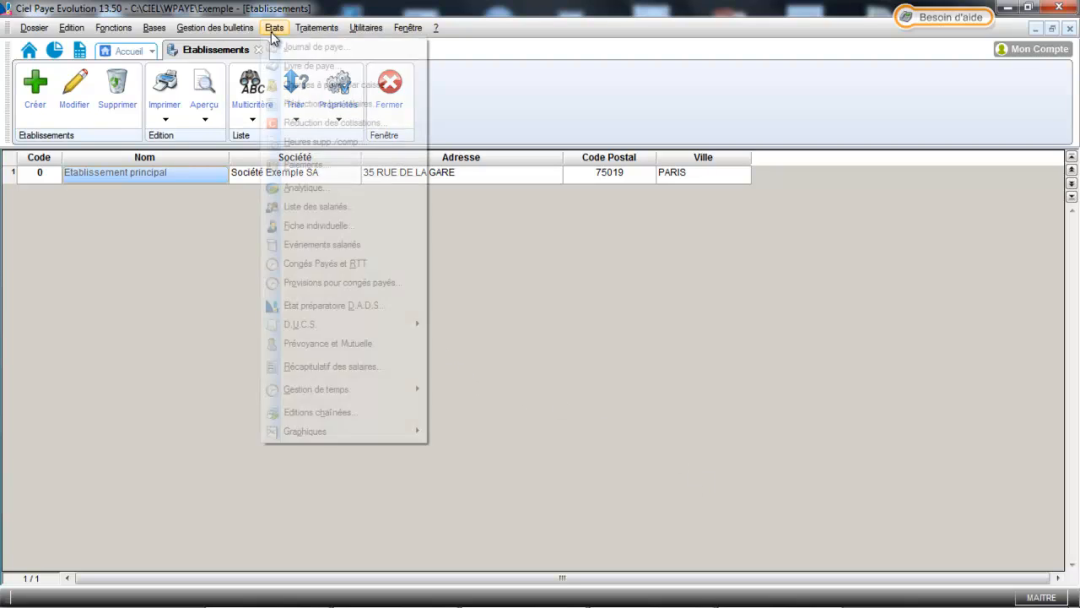
click(293, 244)
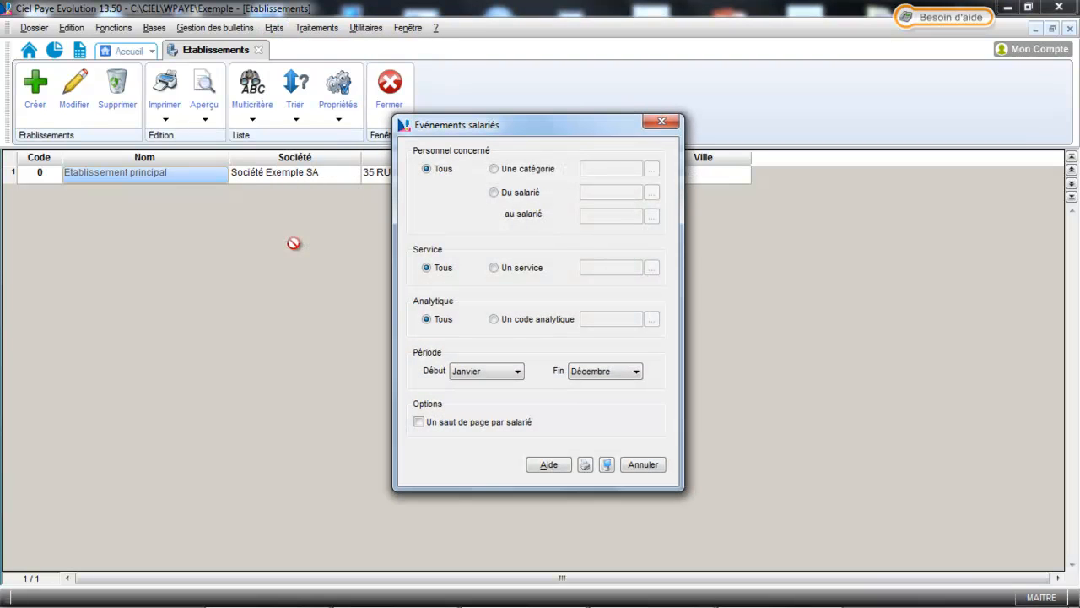
click(609, 469)
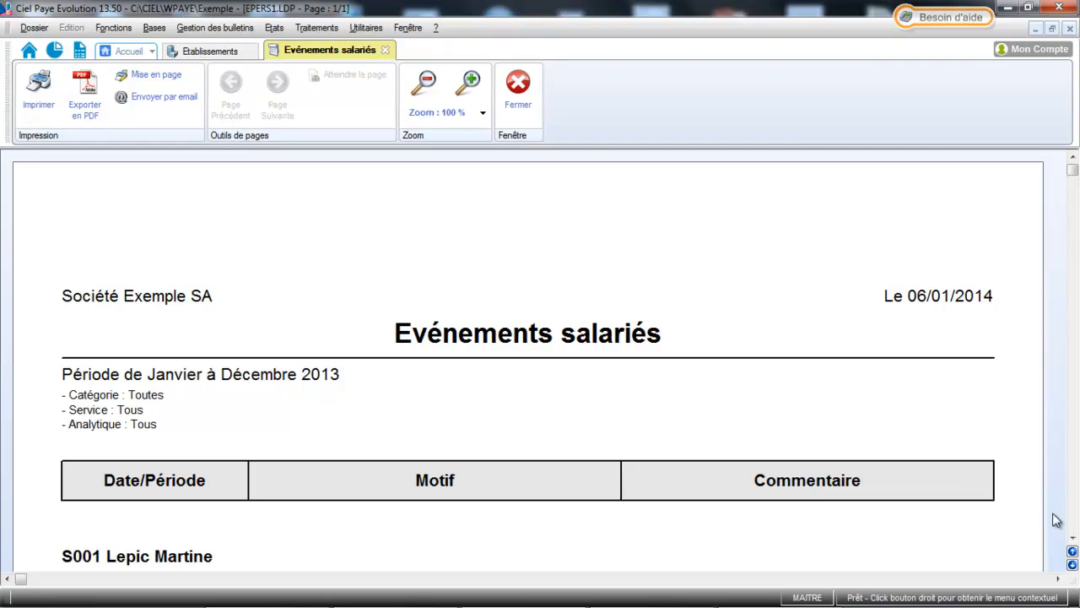
click(1071, 538)
click(1072, 537)
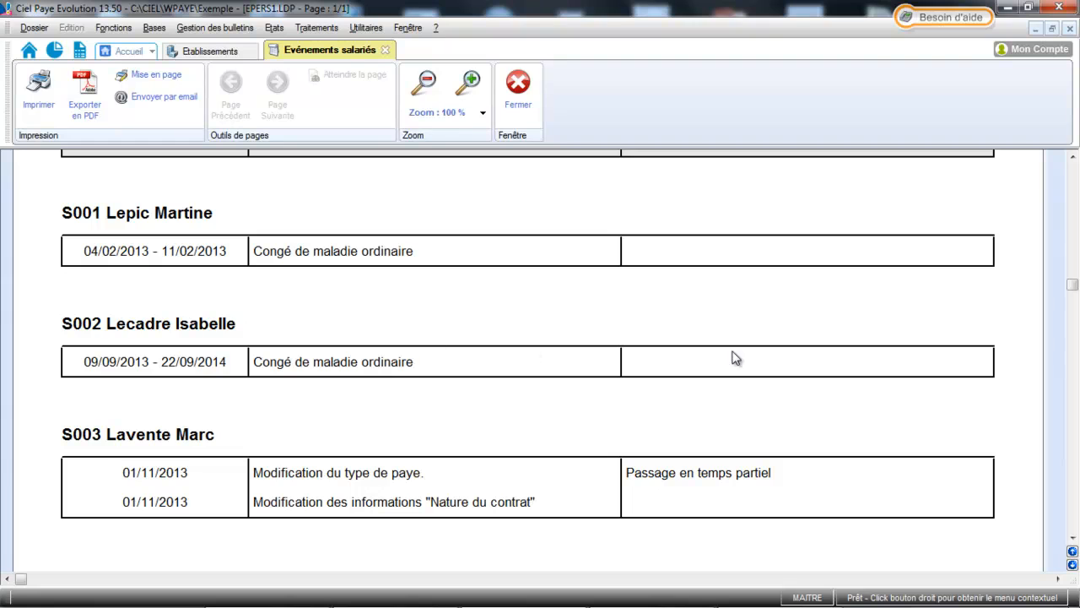
click(520, 101)
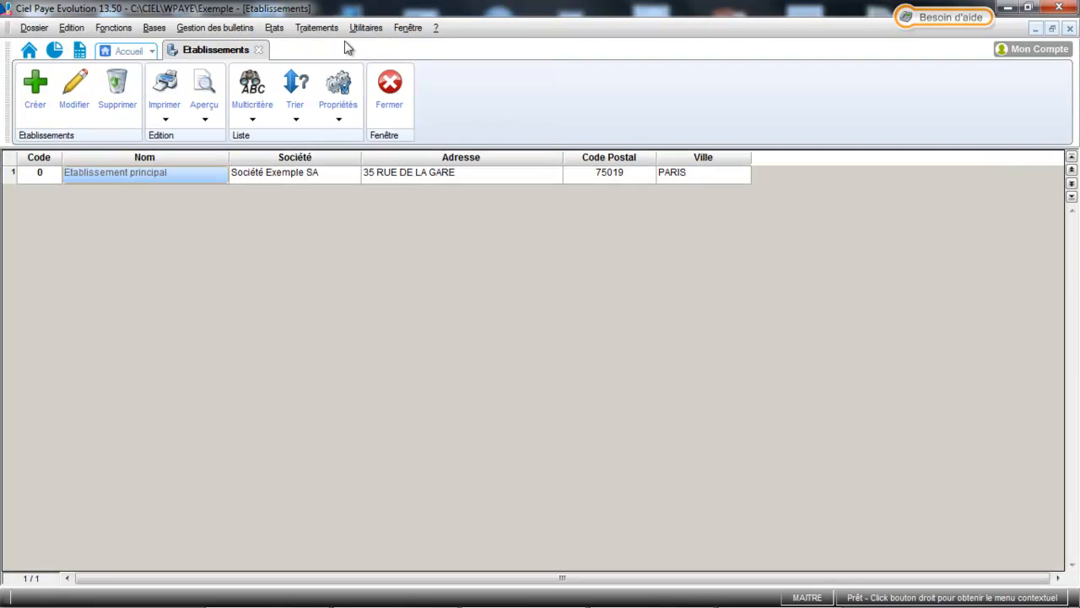
Preview the Janvier to Décembre employee events report again and check each employee's event dates and reasons.
click(279, 28)
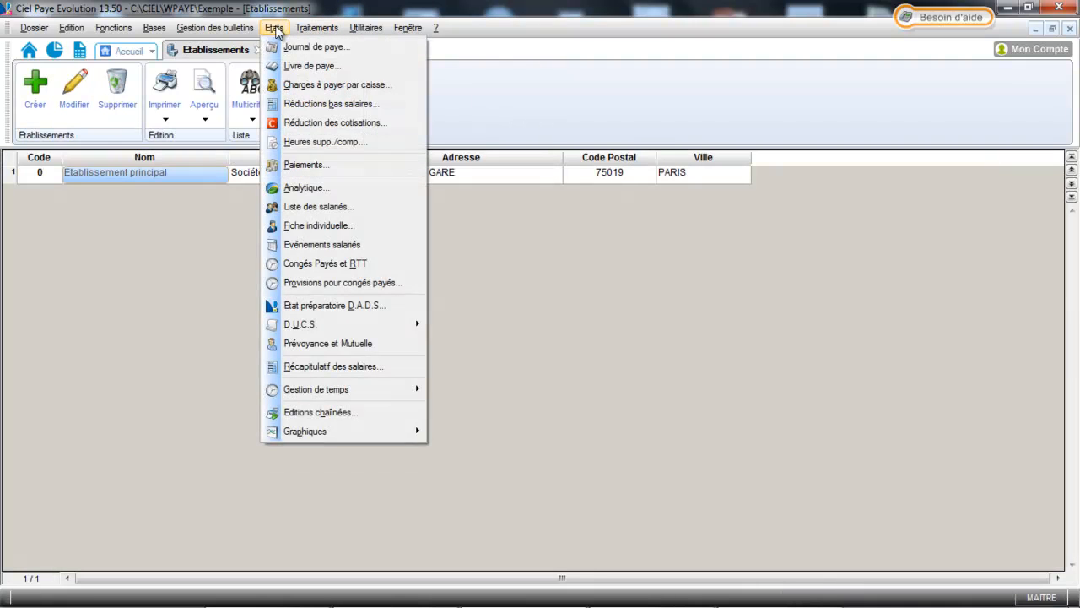
click(300, 245)
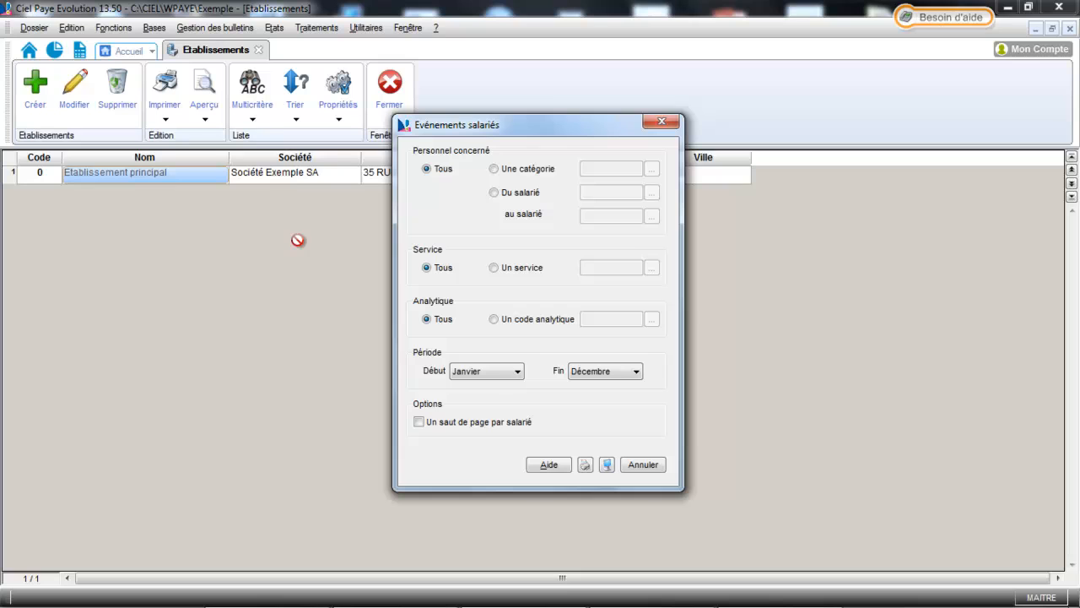
click(609, 466)
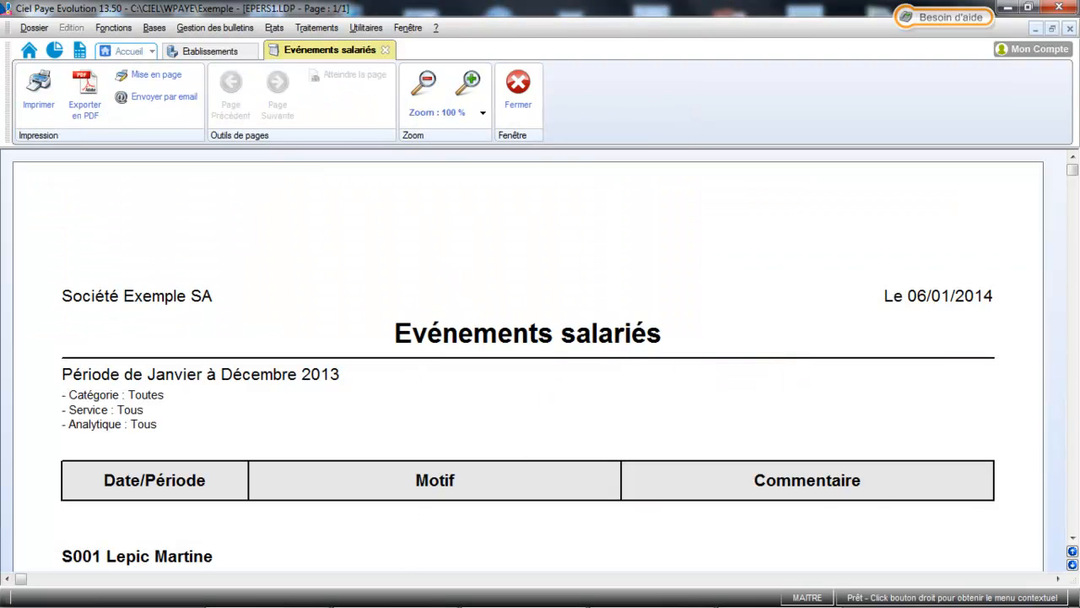
click(1072, 538)
click(1073, 537)
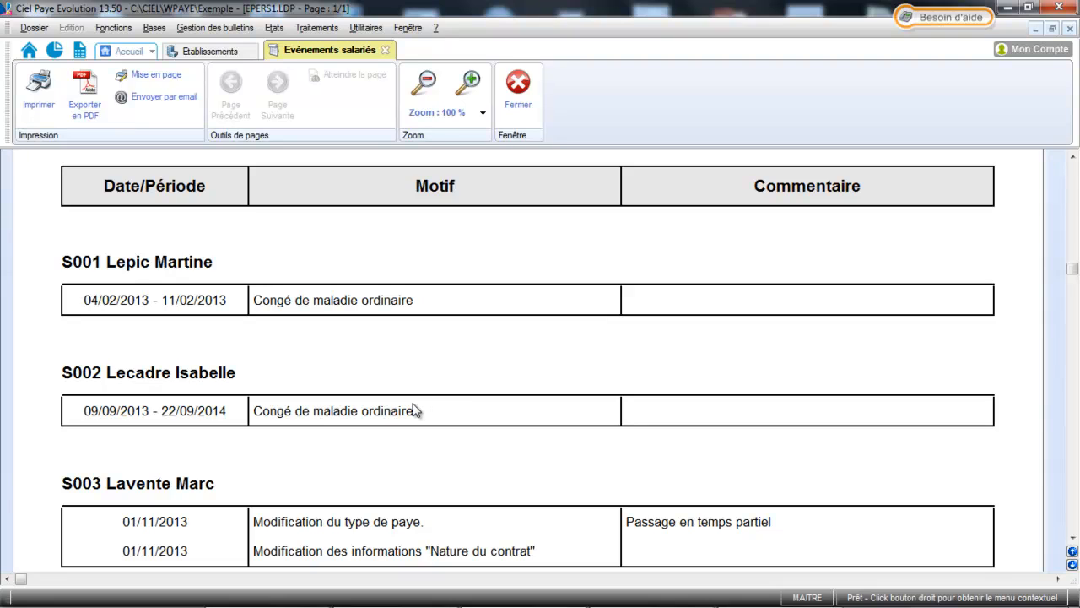
click(520, 101)
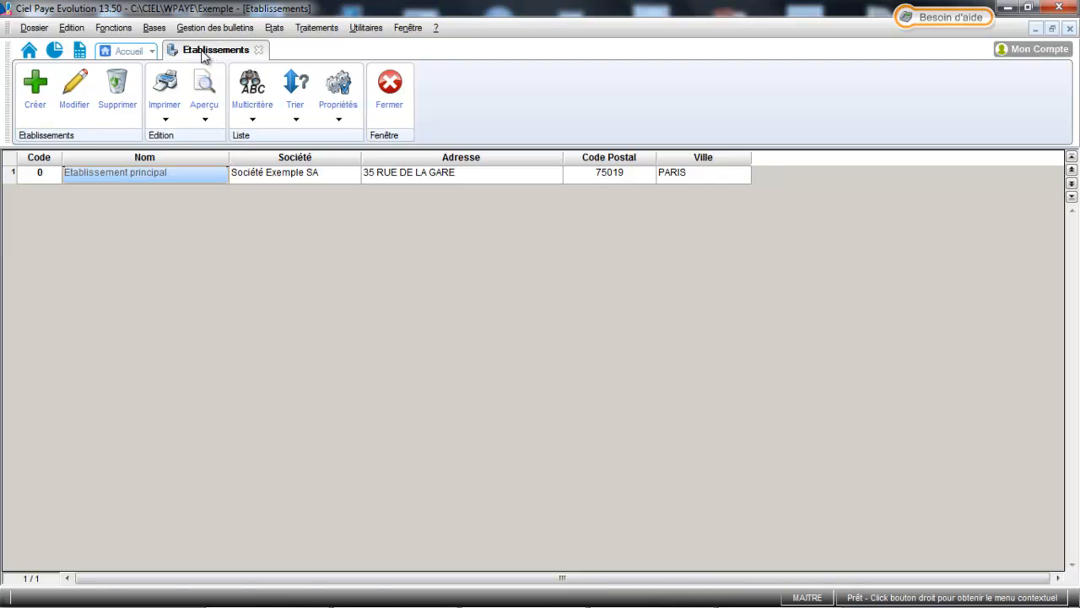
Open the Directrice Commerciale's employee record and review the event history in her DADS information.
click(156, 31)
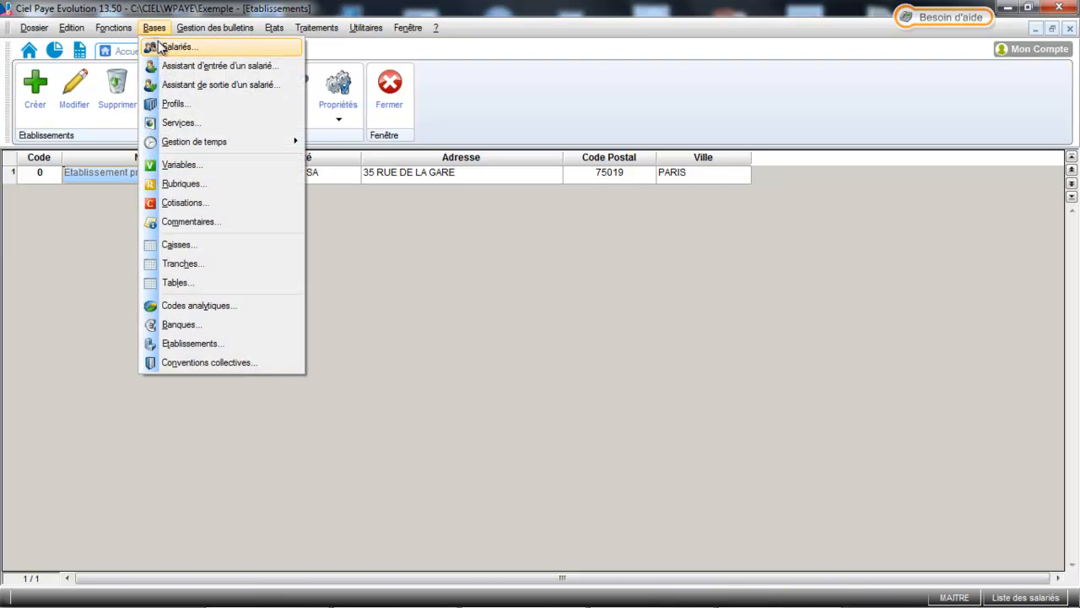
click(173, 47)
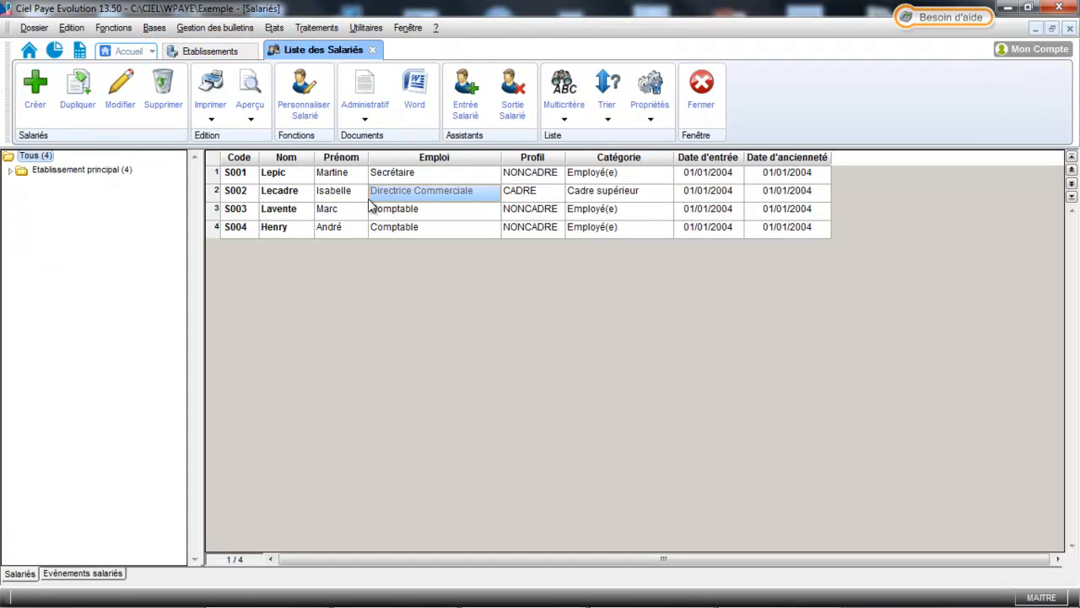
click(121, 97)
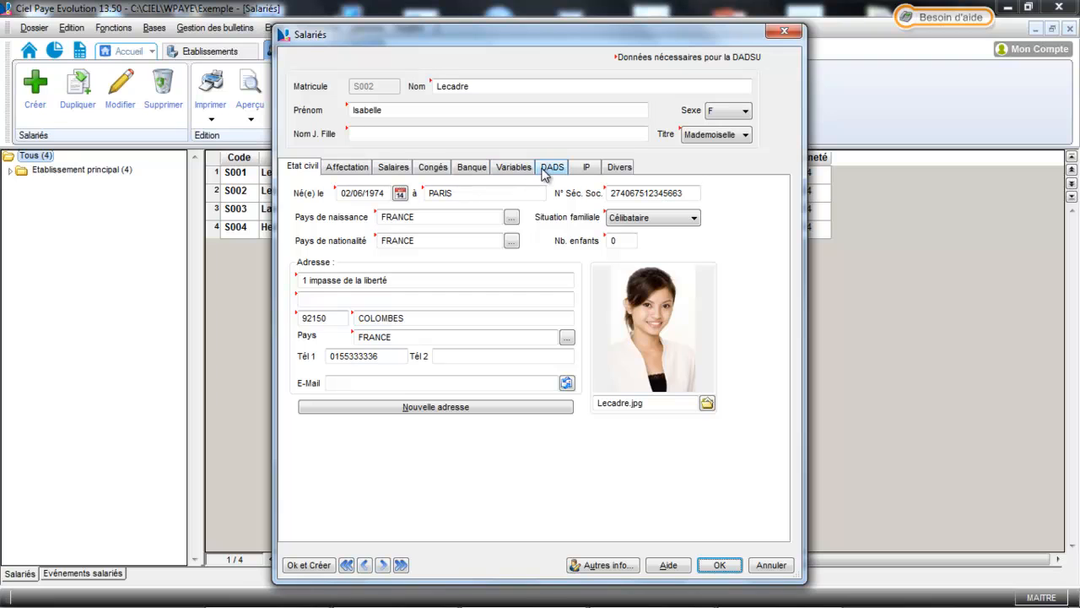
click(551, 169)
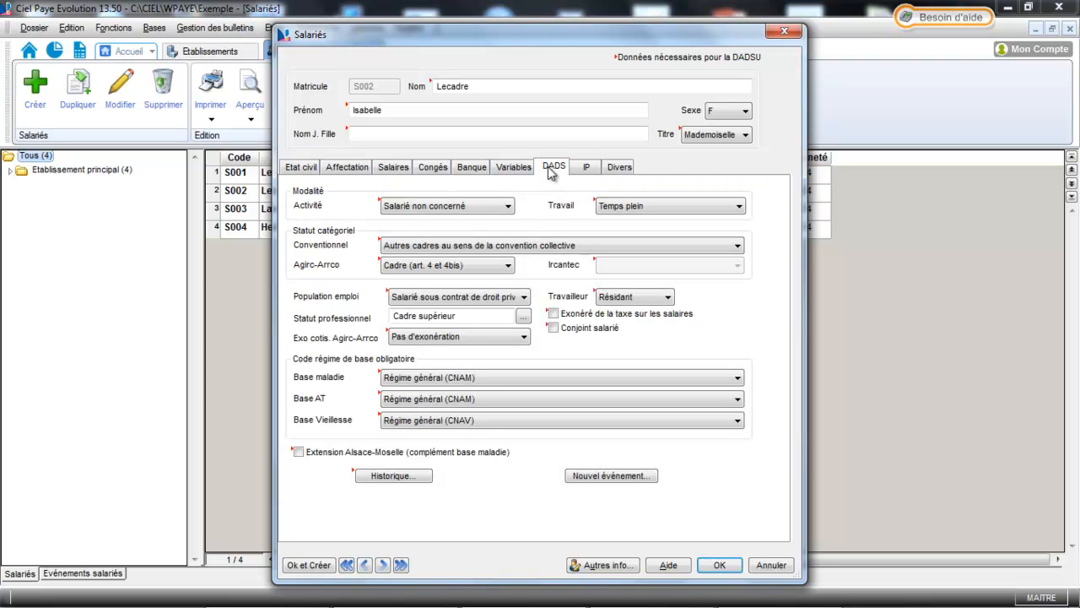
click(393, 475)
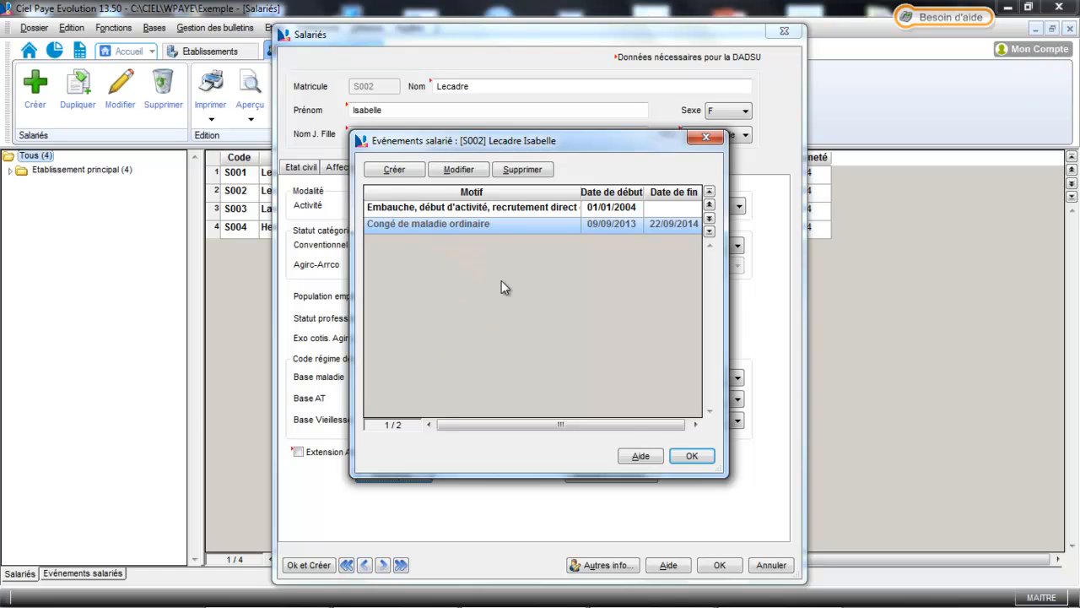
click(695, 456)
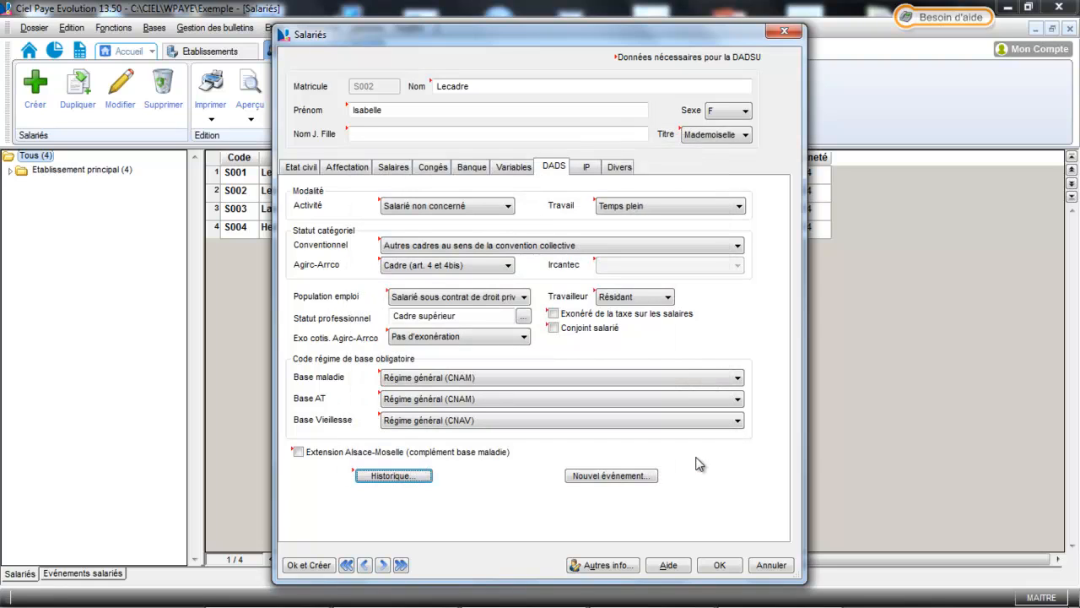
Start a new event for the Directrice Commerciale with the Situation particulière reason "Congé de maladie ordinaire".
click(613, 475)
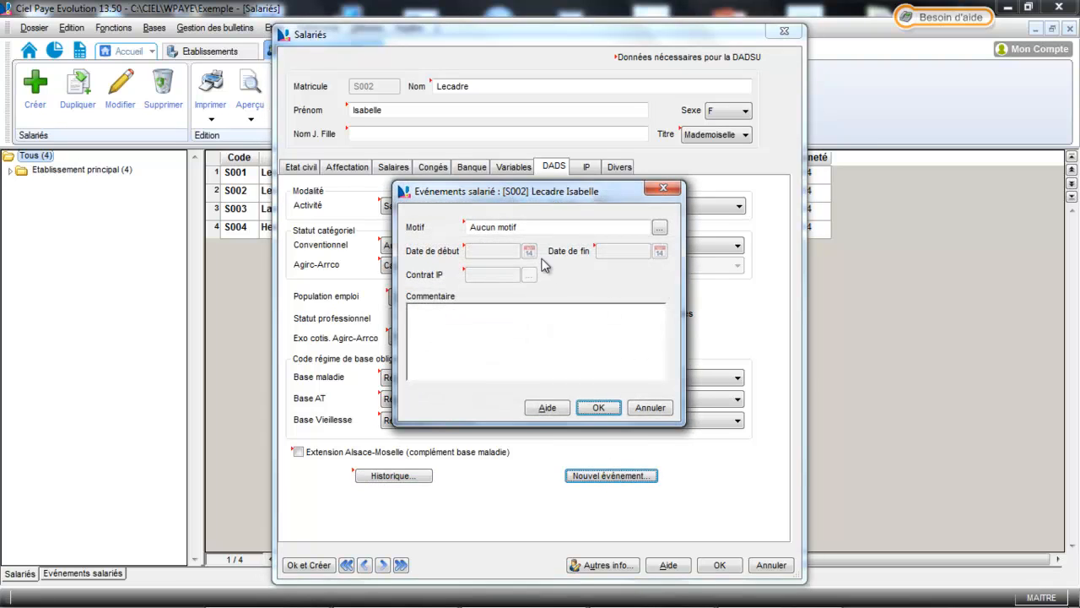
click(664, 228)
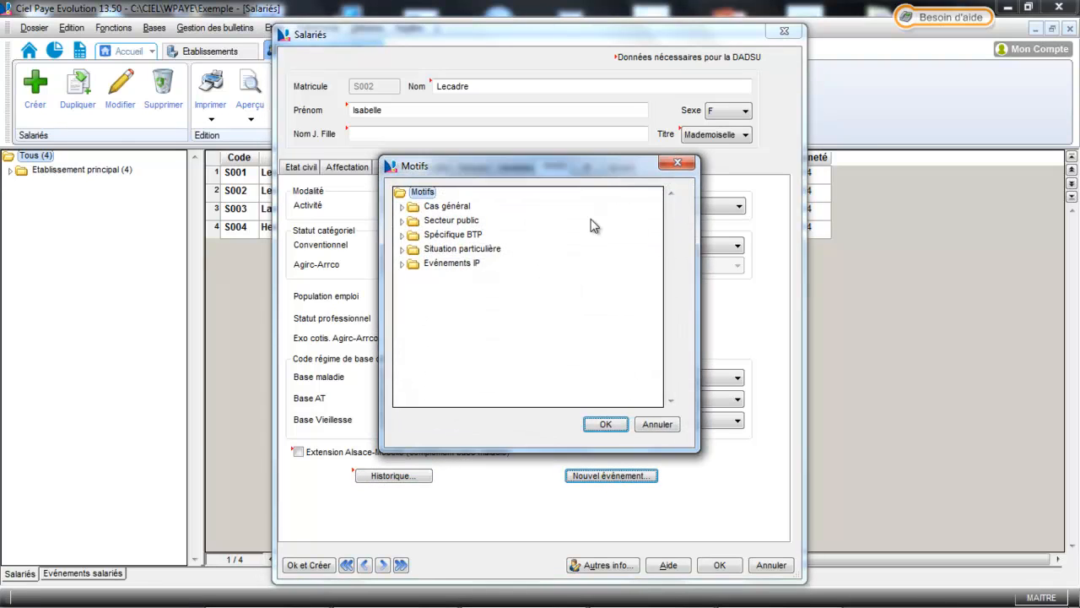
click(592, 220)
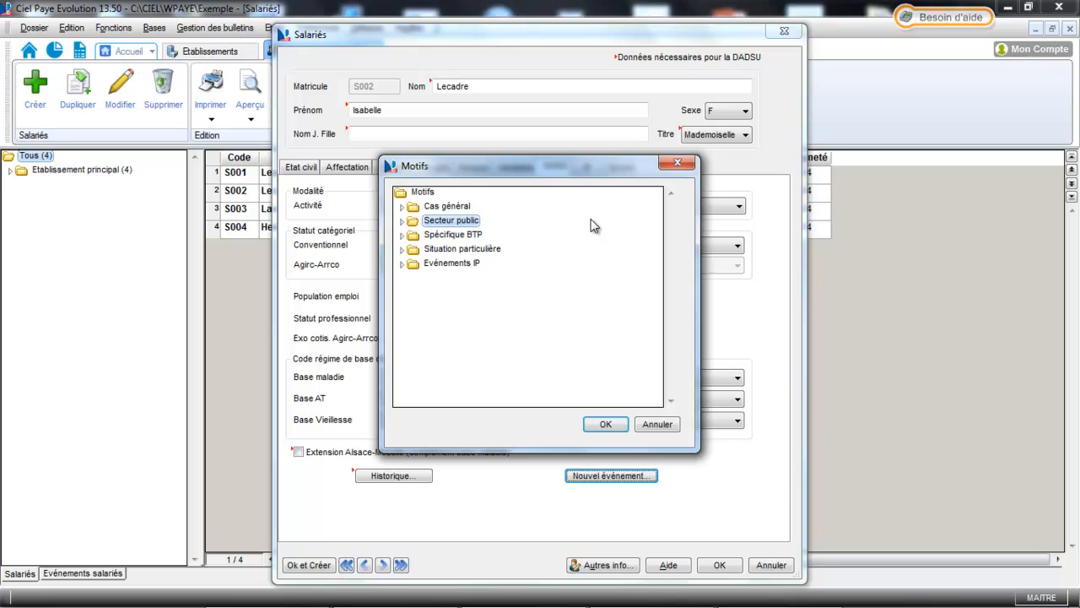
click(403, 251)
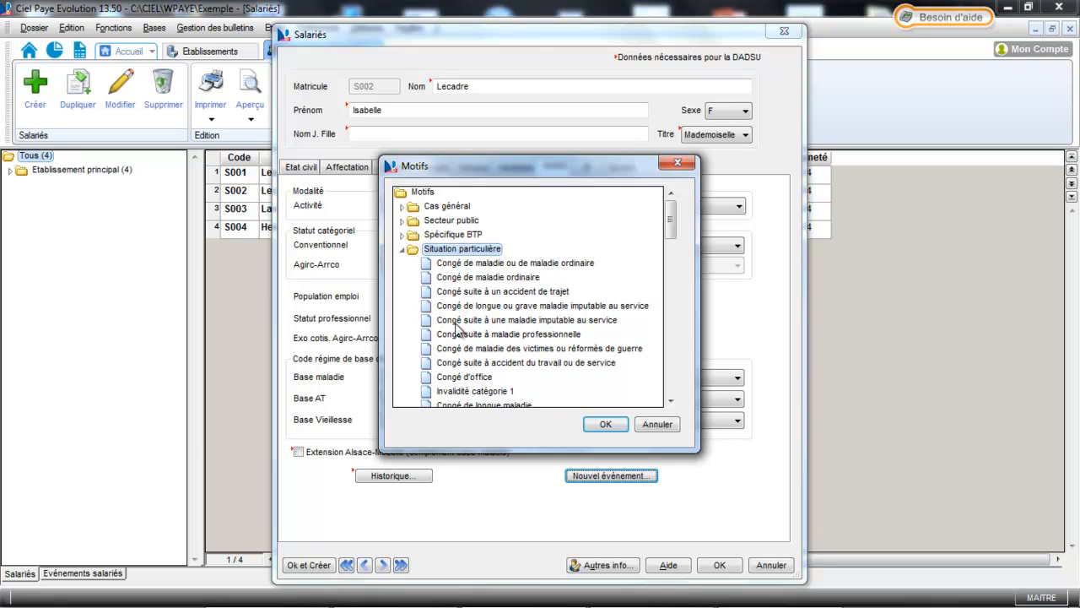
click(488, 279)
click(605, 424)
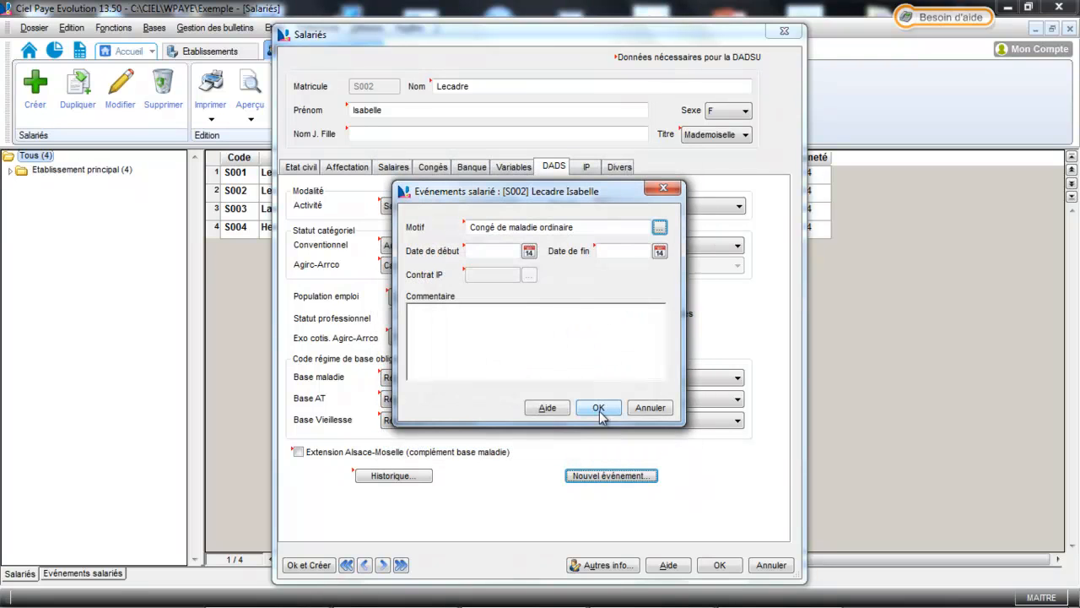
Set the sick leave event's start date to 04/11/2013 and end date to 14/11/2014, and save the event.
click(529, 251)
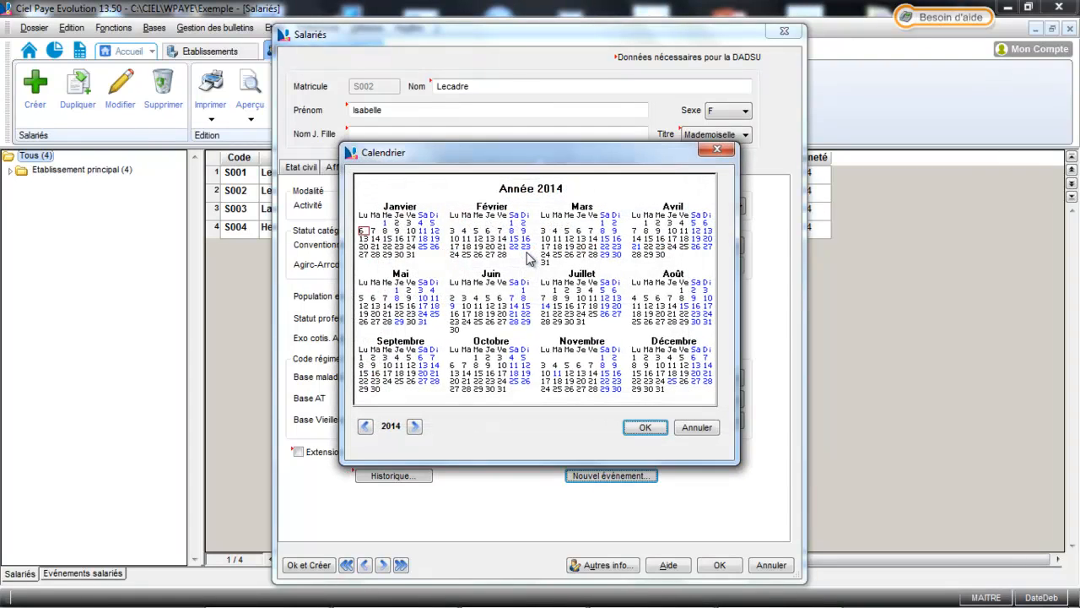
click(365, 426)
click(545, 364)
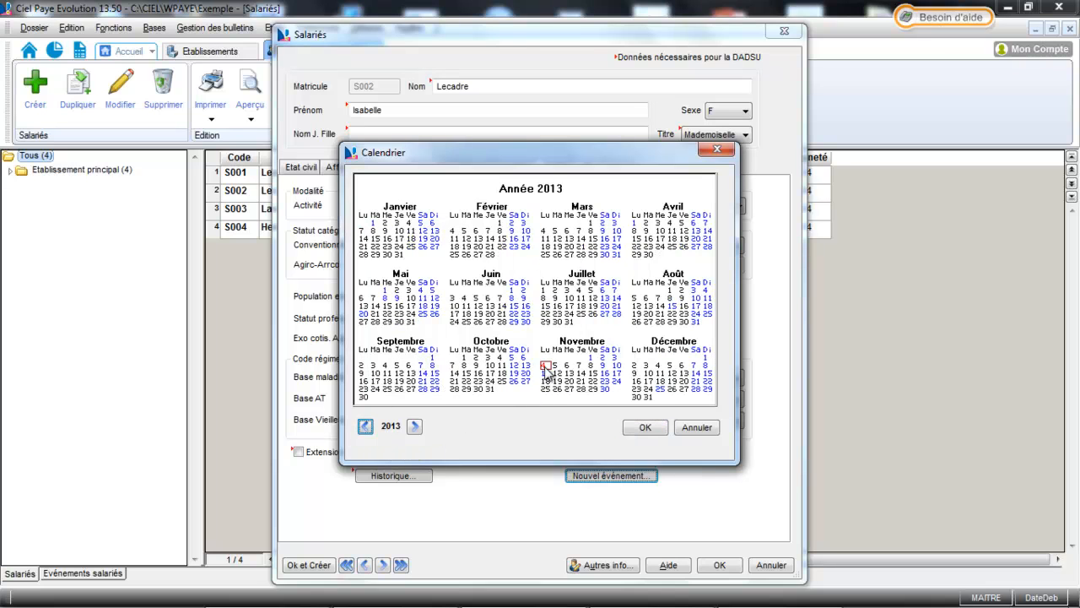
click(648, 427)
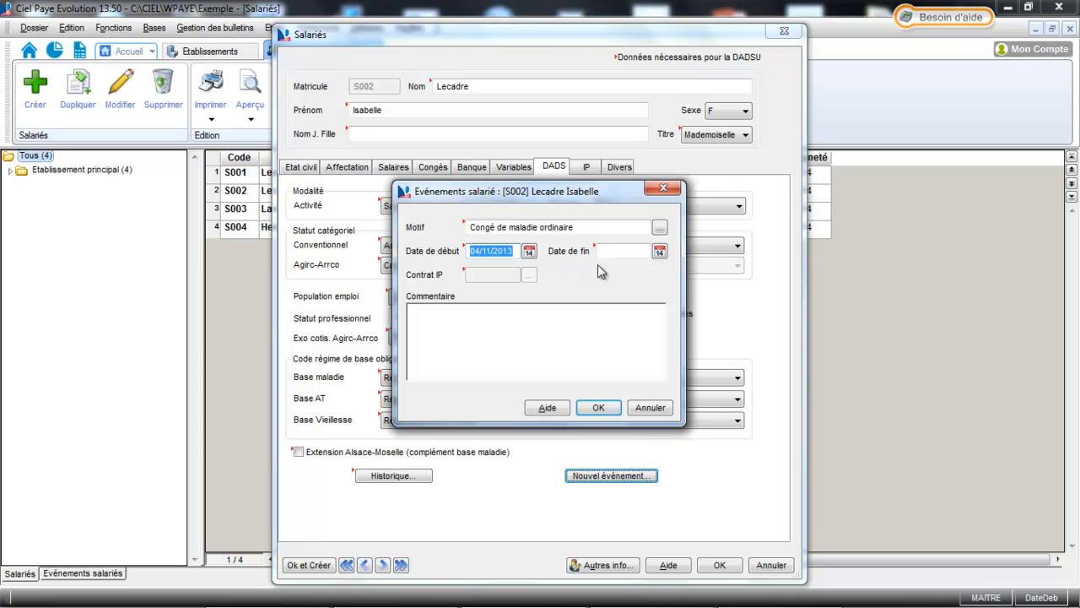
click(660, 251)
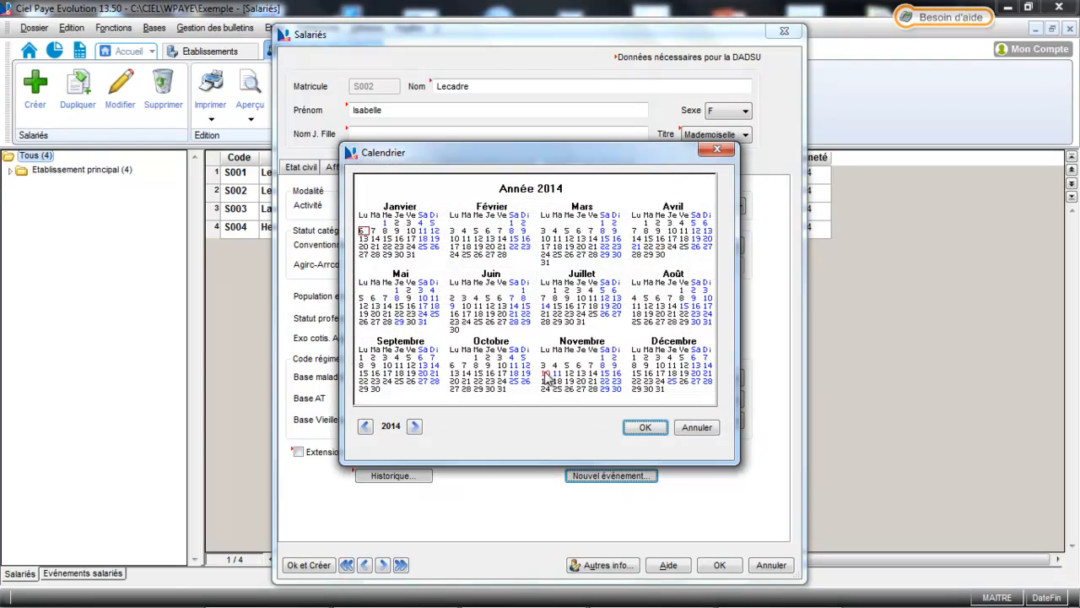
click(594, 373)
click(646, 428)
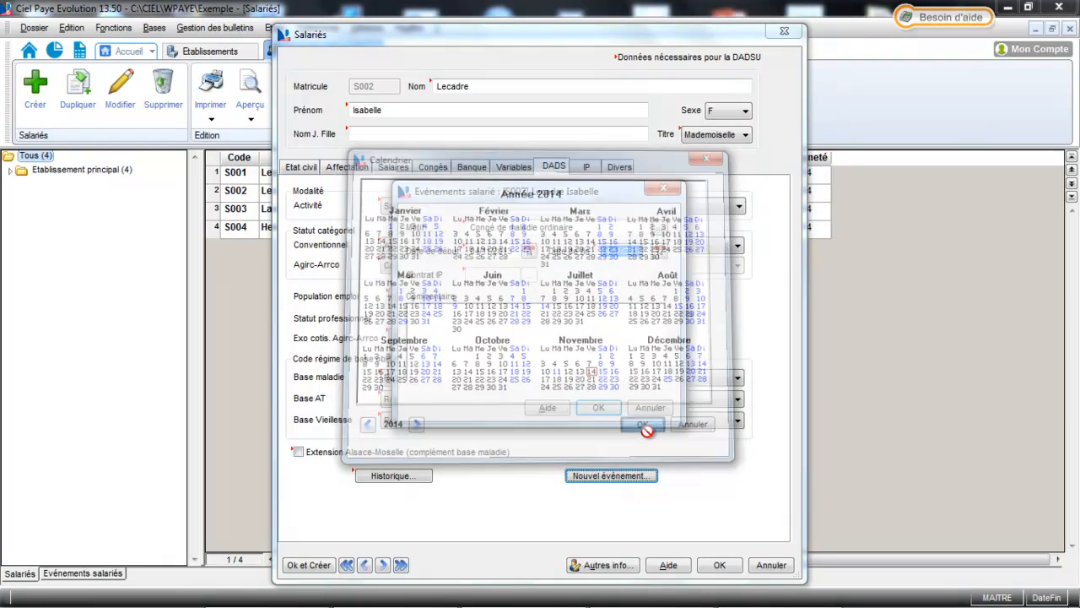
click(601, 410)
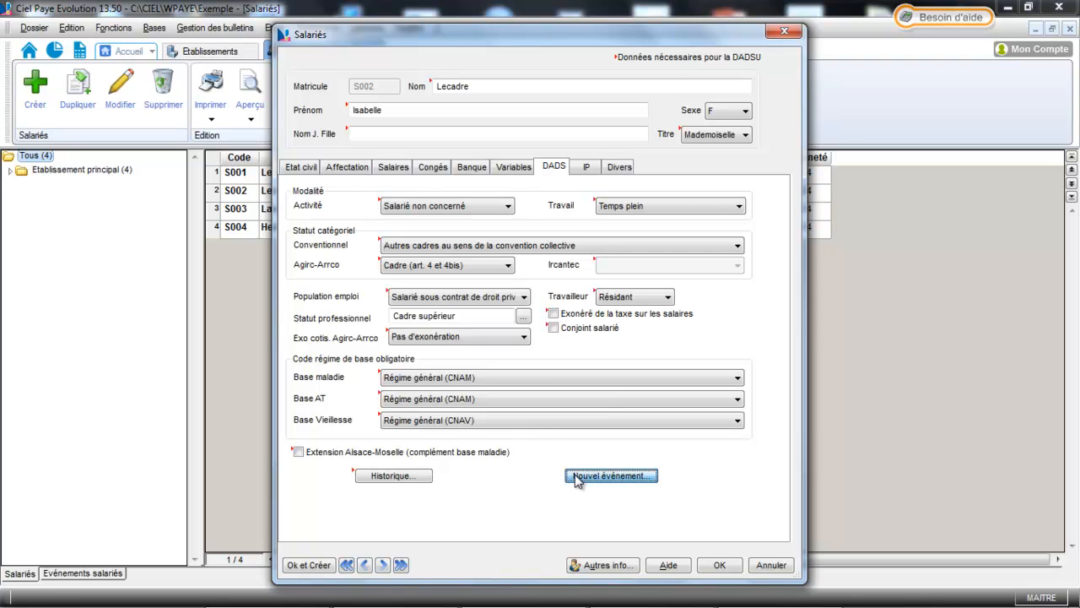
Check the new sick leave in the Directrice Commerciale's event history and save her employee record.
click(414, 476)
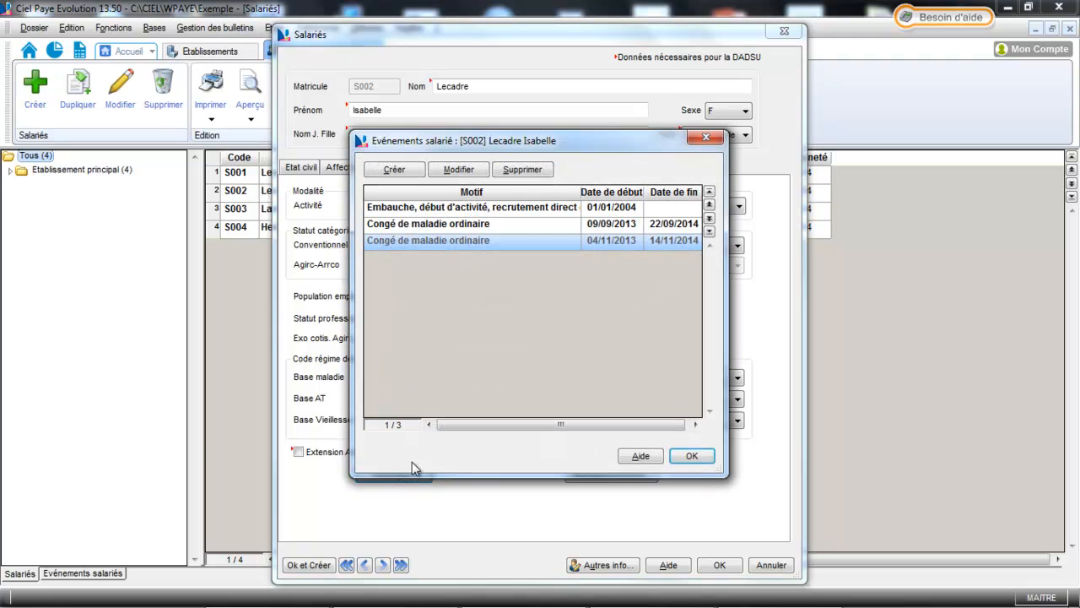
click(695, 455)
click(718, 565)
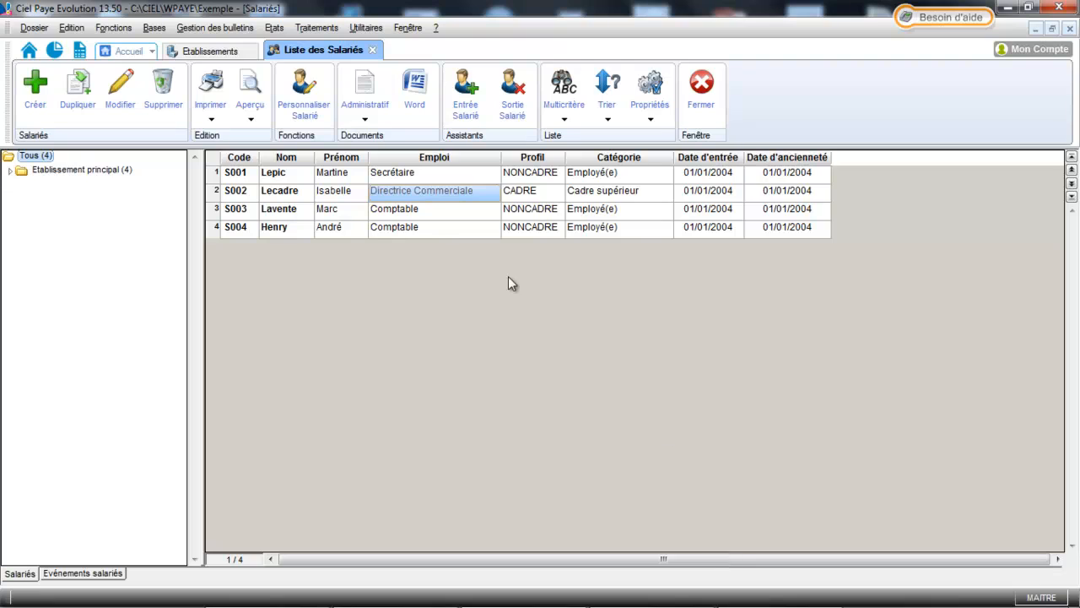
Open the record of the third employee in the list, a Comptable, and review the DADS event history.
click(420, 212)
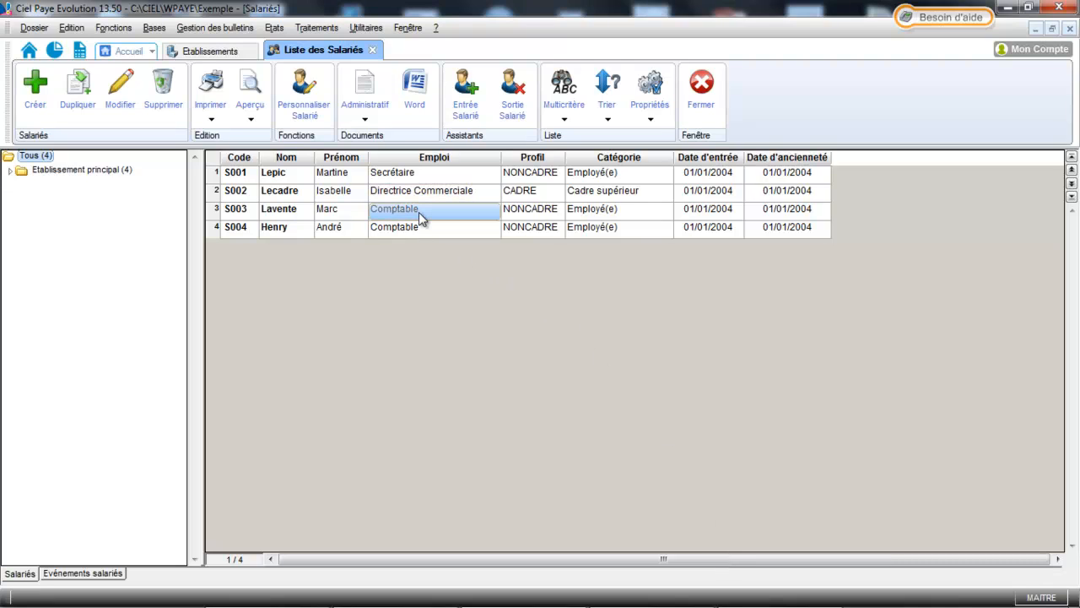
click(120, 93)
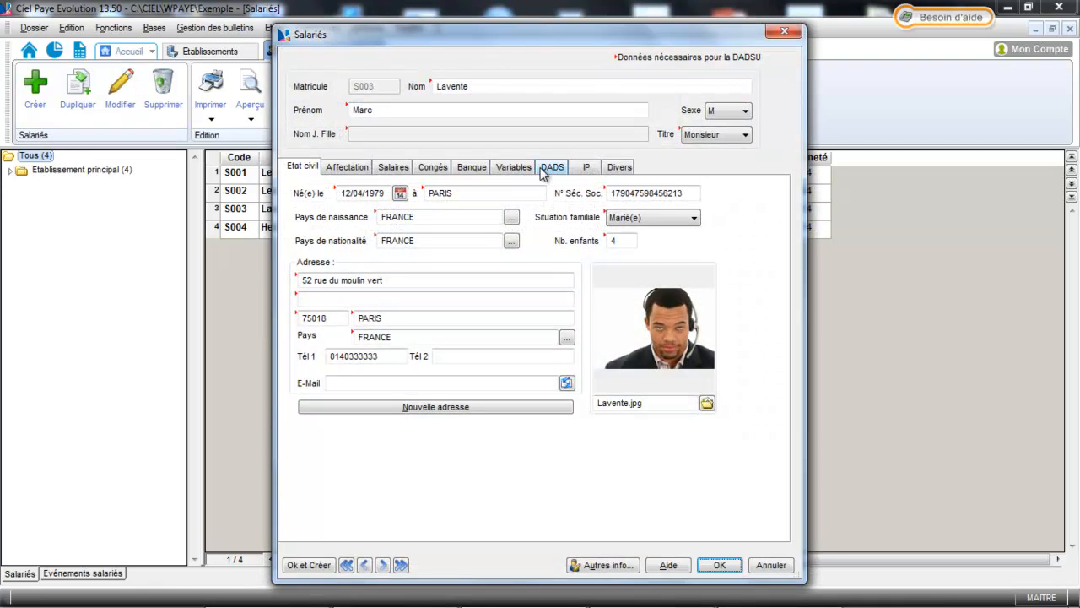
click(555, 168)
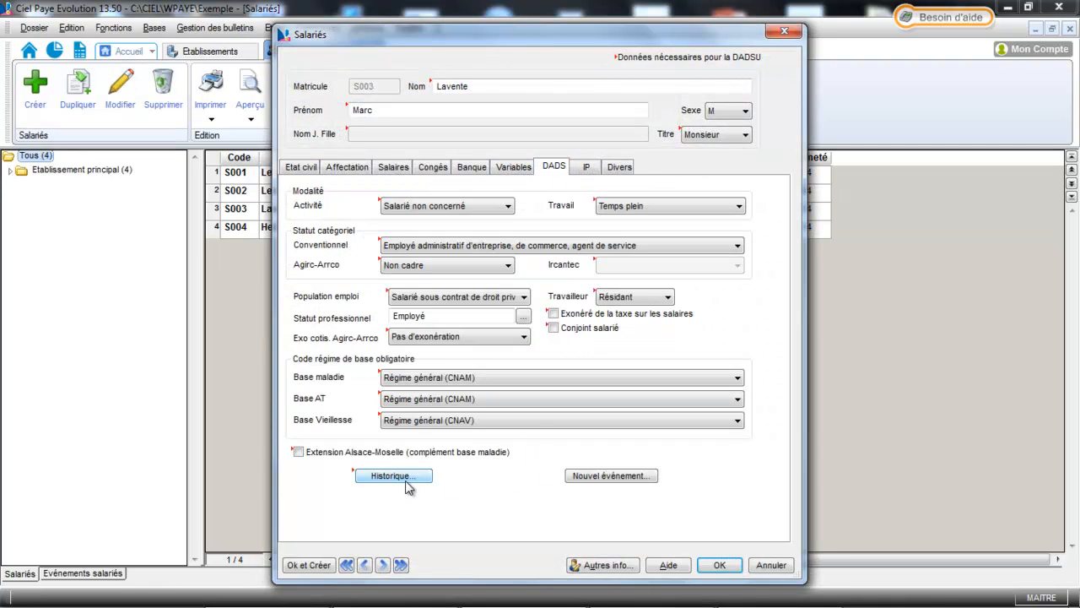
click(403, 477)
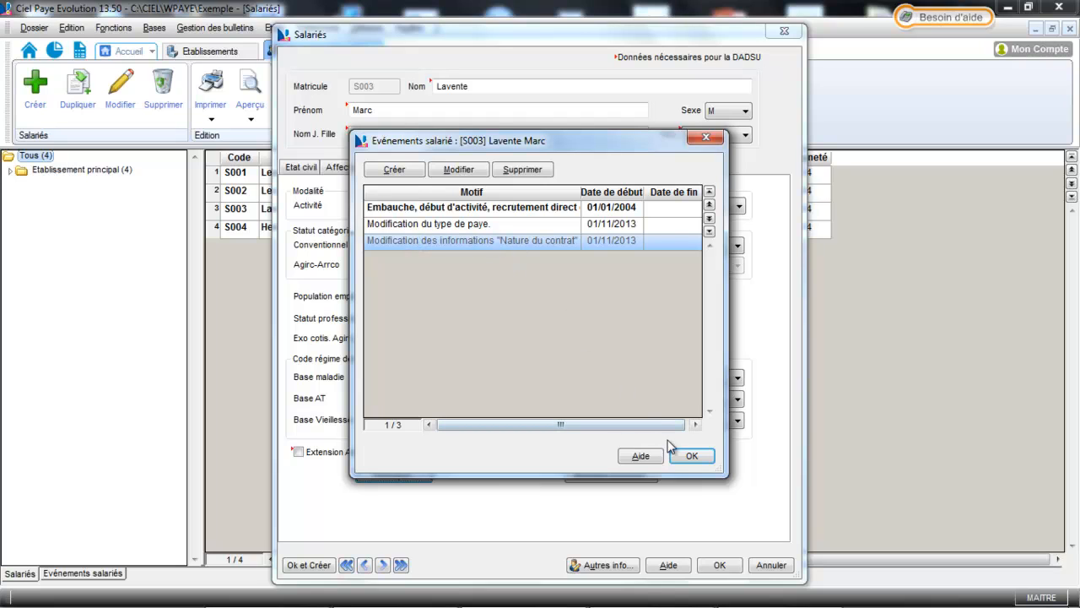
click(546, 223)
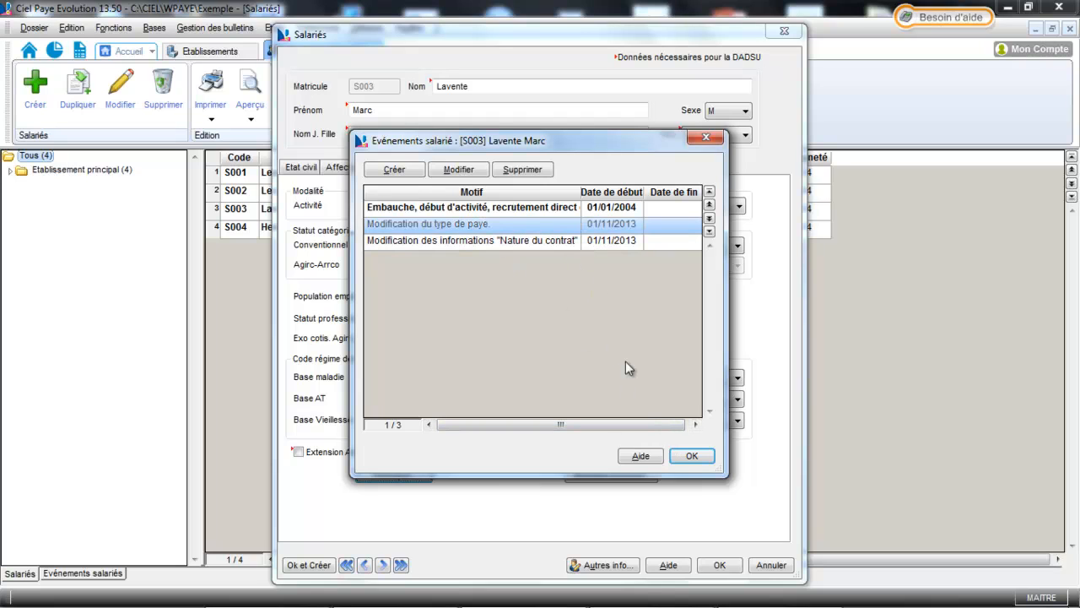
click(690, 456)
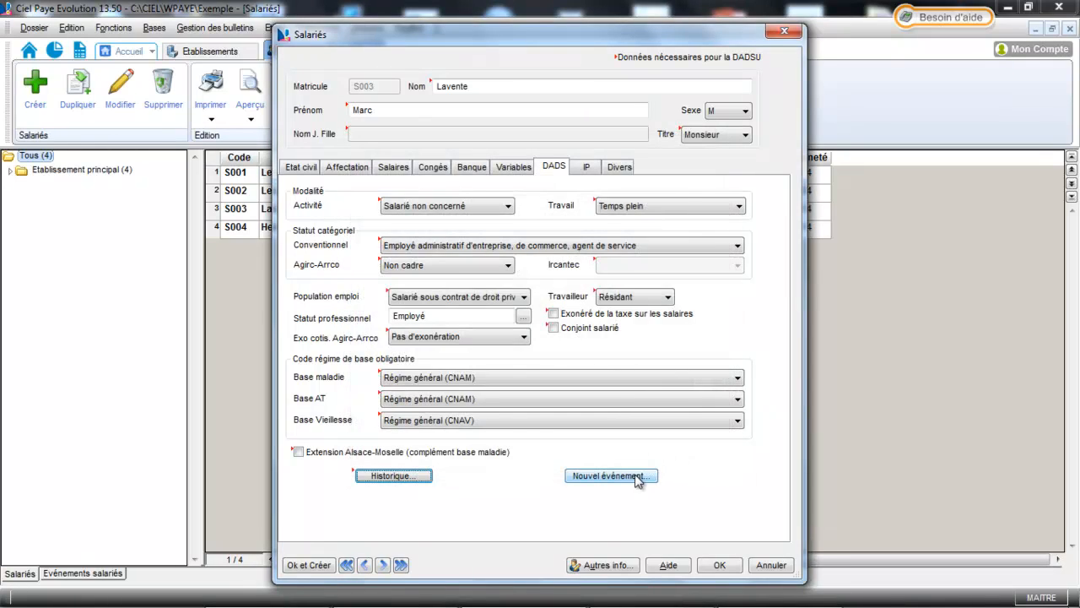
Examine the Cas général reasons offered for a new event of this Comptable, and close the record without saving.
click(637, 476)
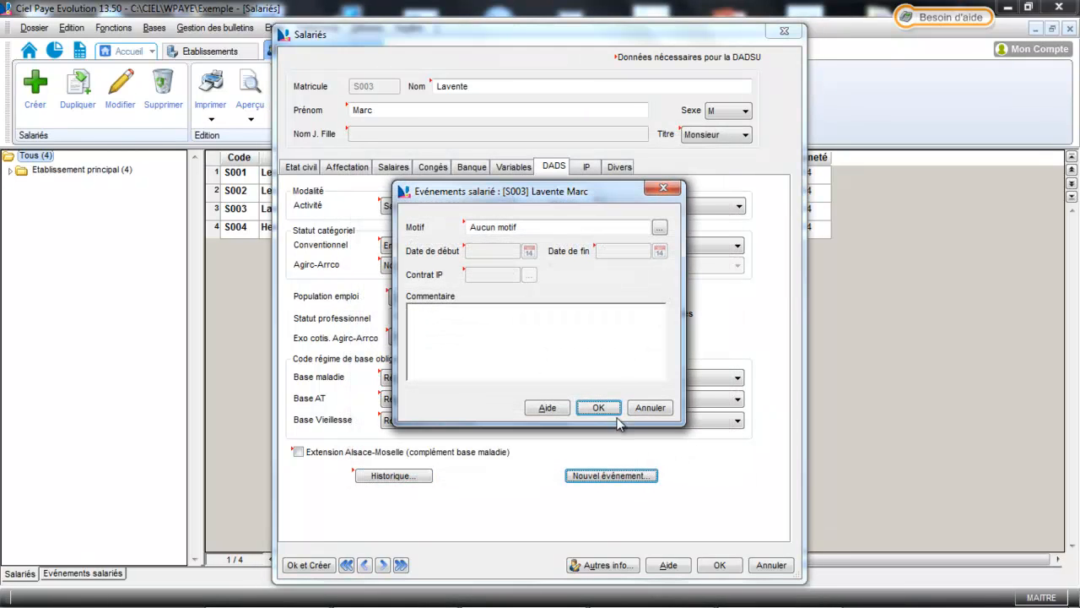
click(660, 227)
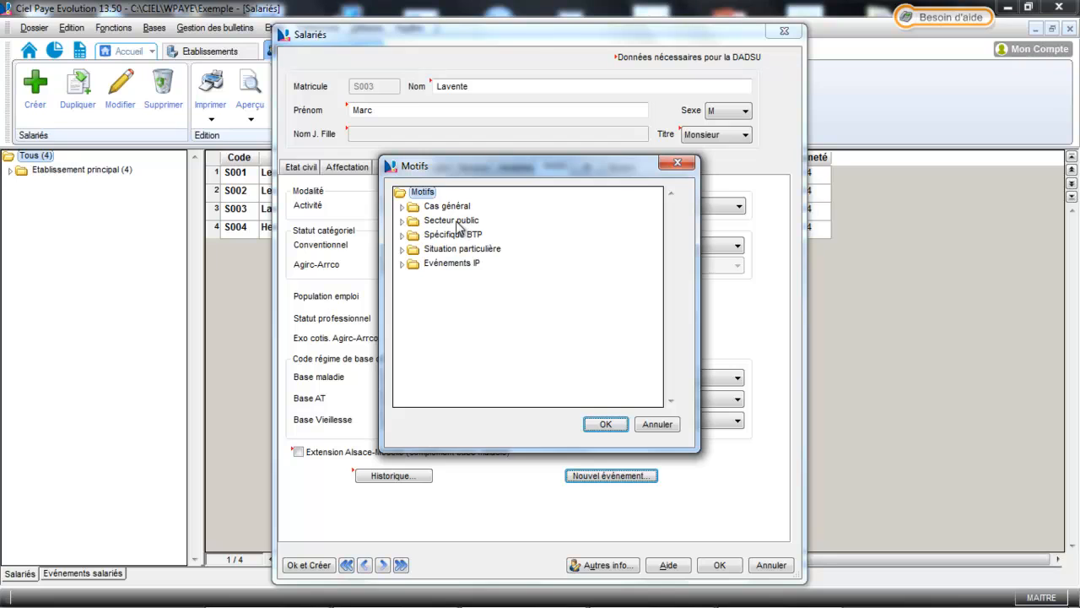
click(402, 208)
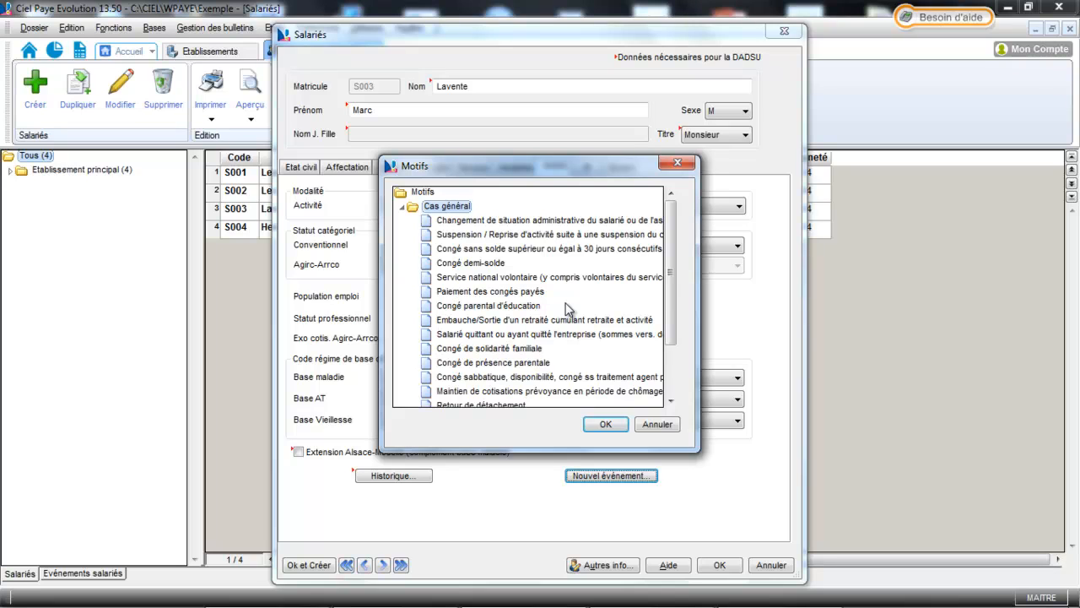
click(657, 423)
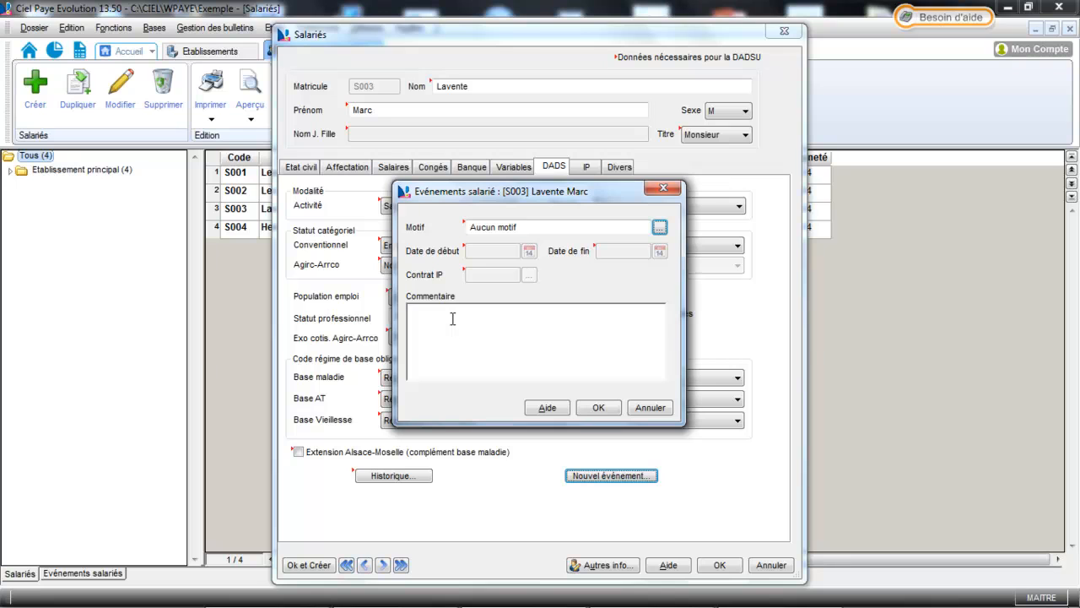
click(650, 409)
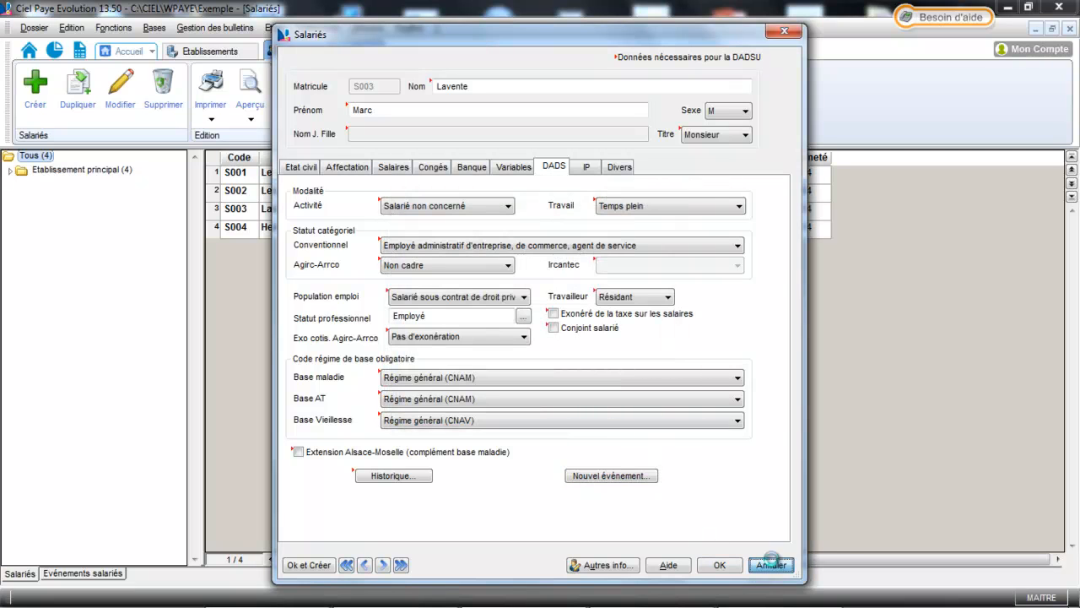
click(772, 565)
Preview the Evénements salariés report for all employees from Janvier to Décembre, check the updated events, and close it.
click(274, 28)
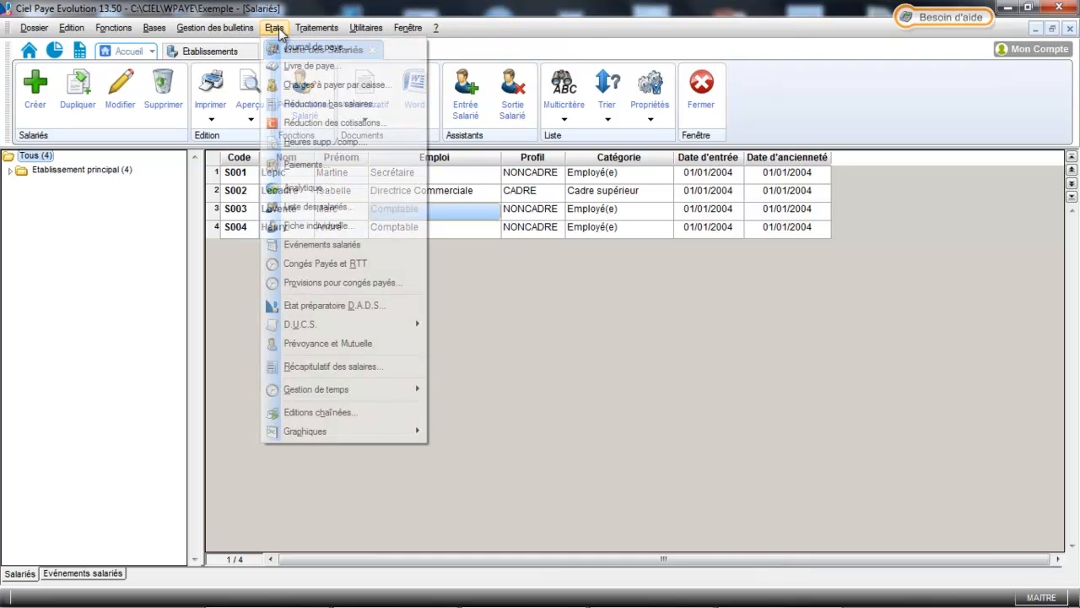
click(291, 244)
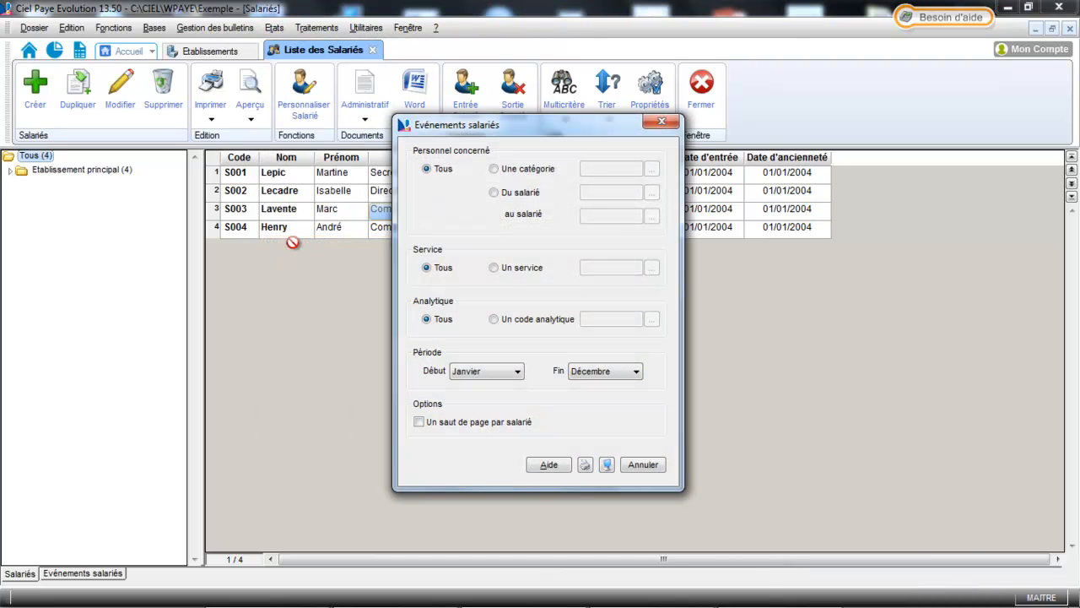
click(607, 465)
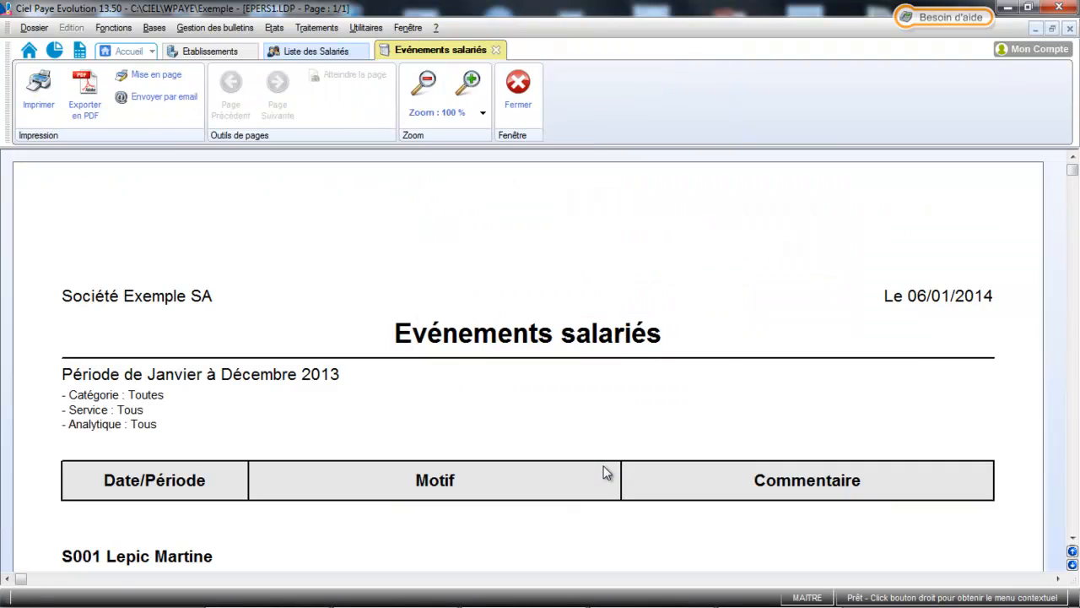
click(1072, 538)
scroll(1072, 538, down, 7)
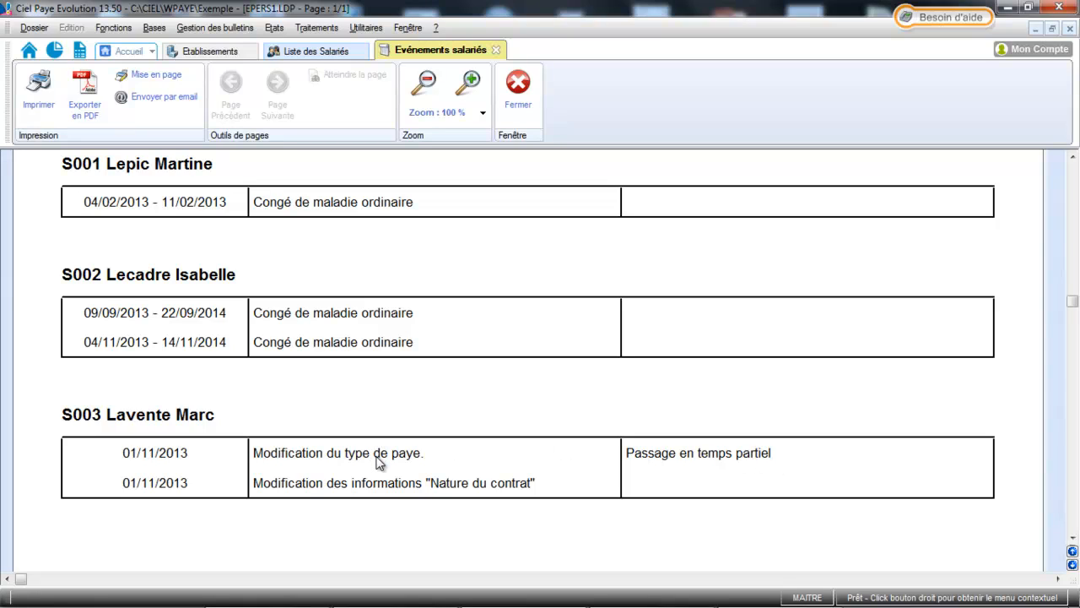
click(517, 84)
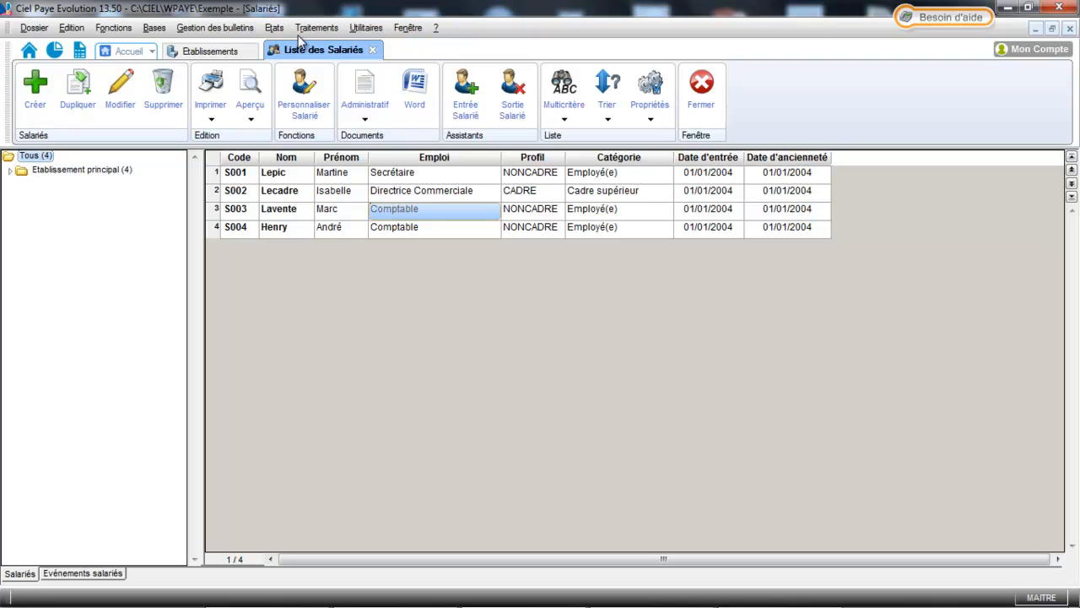
Preview the Etat préparatoire D.A.D.S. report and examine the establishment page's identification, work-accident rates, annual remuneration, payroll taxes and contact sections.
click(155, 29)
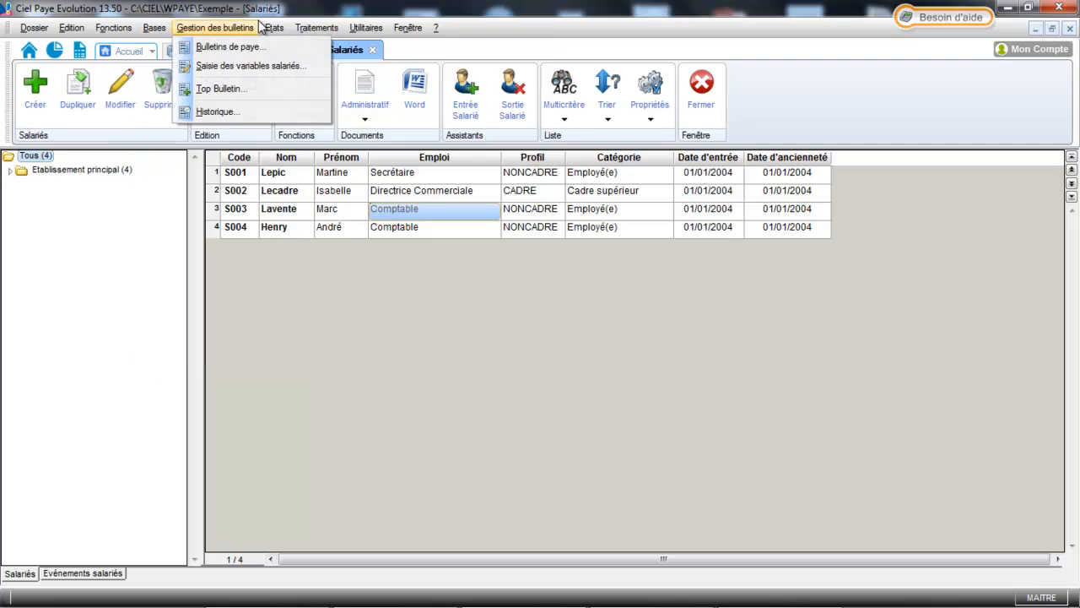
mouse_move(275, 27)
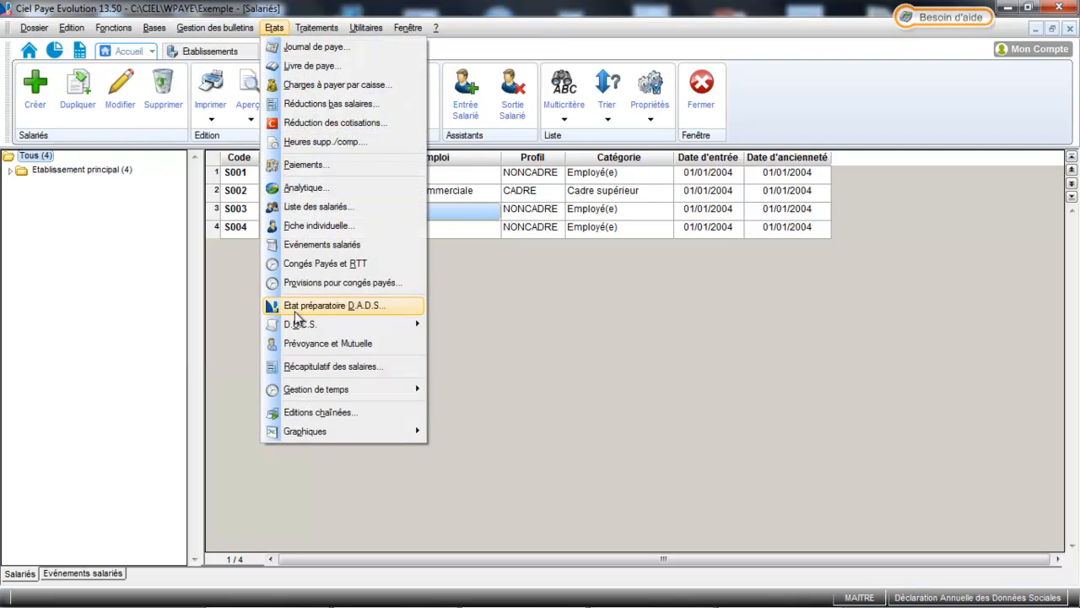
click(296, 309)
click(608, 389)
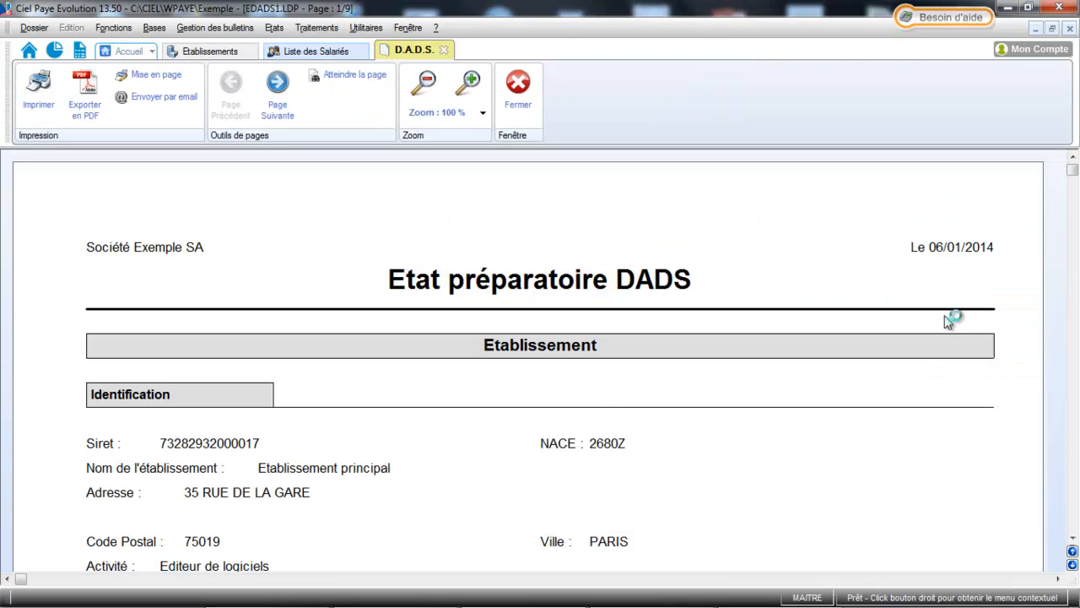
click(1073, 538)
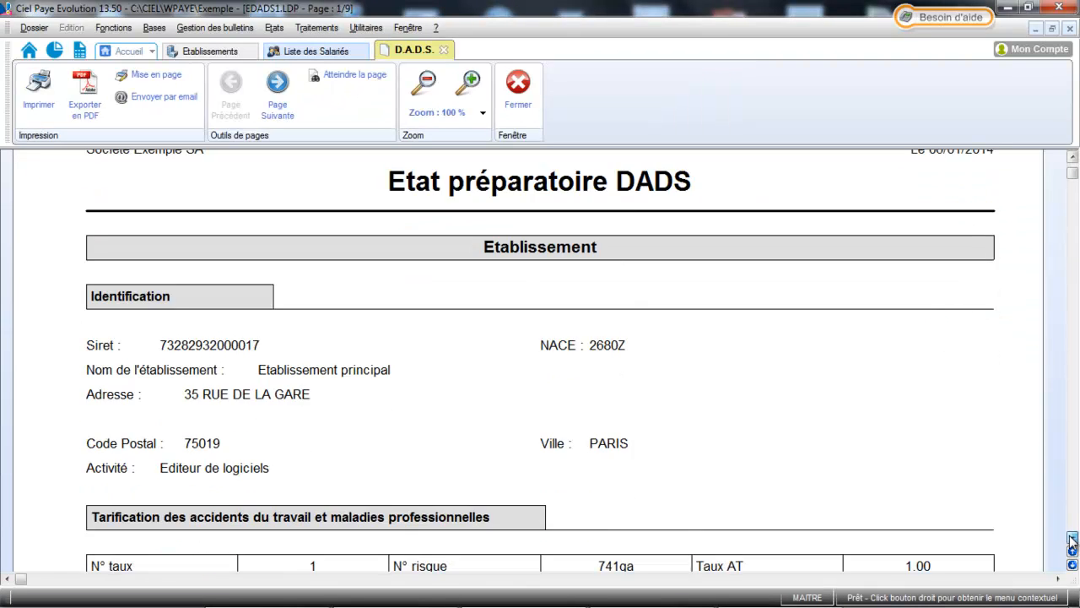
click(1072, 538)
click(1073, 539)
click(1072, 538)
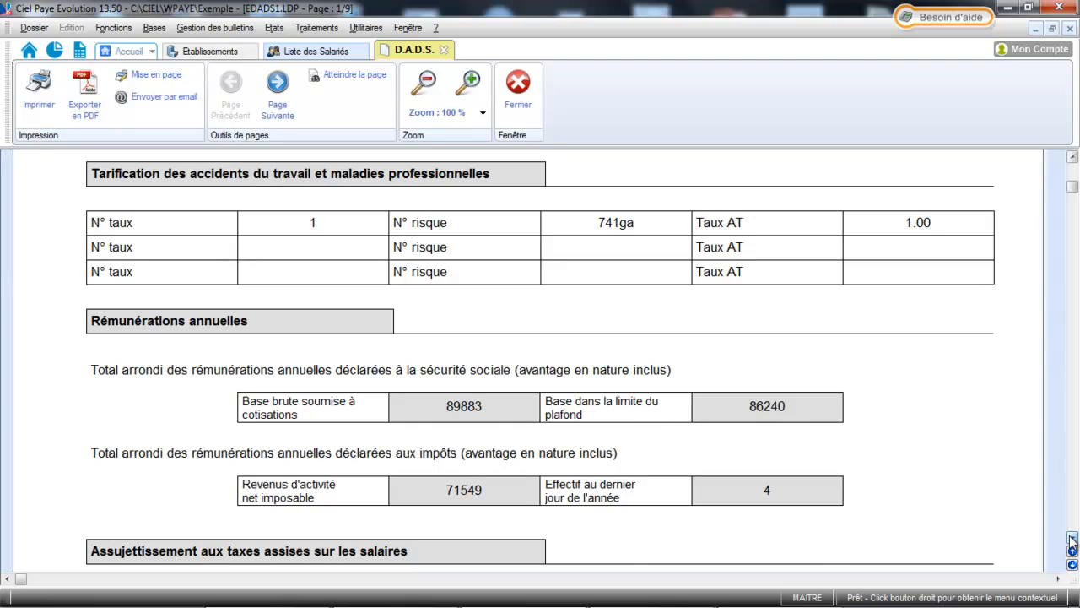
click(1073, 539)
click(1072, 538)
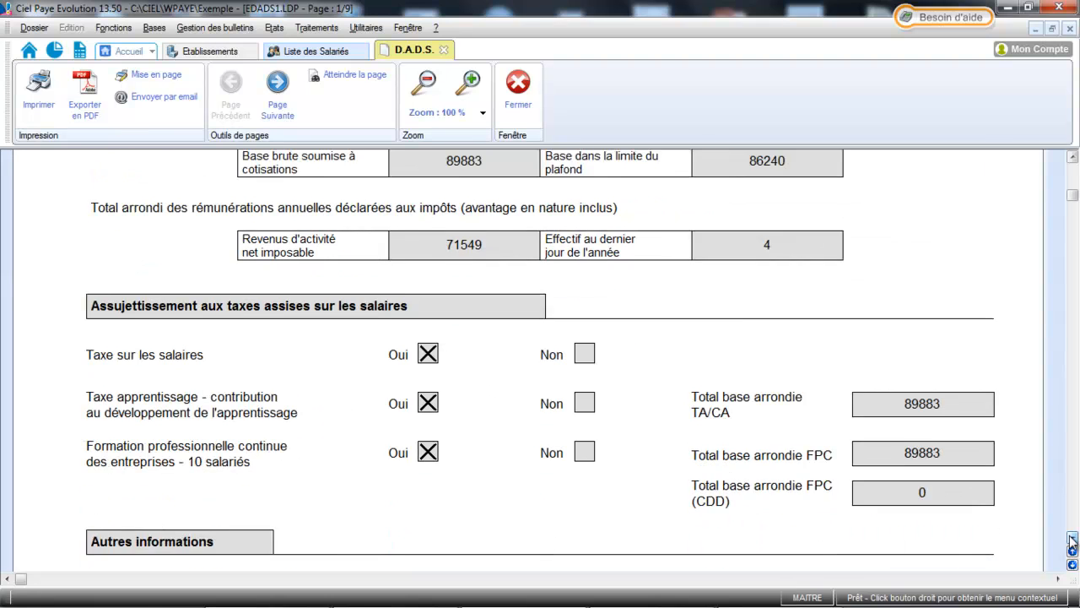
click(1072, 538)
click(1073, 538)
click(1073, 538)
click(1072, 539)
click(1073, 538)
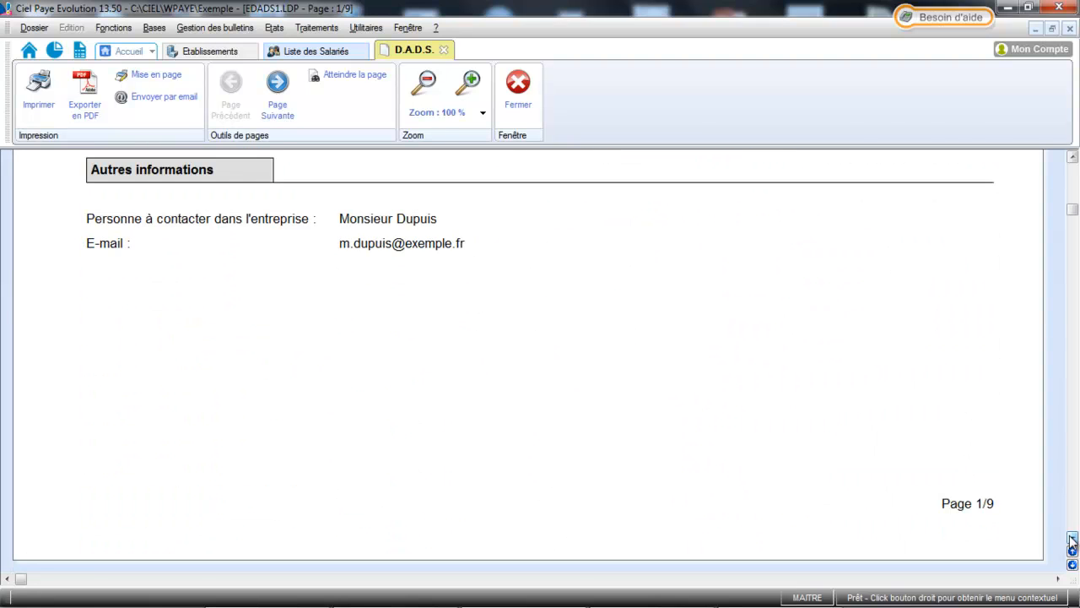
Examine the first employee's civil status, employment situation and annual remuneration in the DADS preparatory report, and close the report.
click(1073, 539)
click(1073, 539)
click(1073, 539)
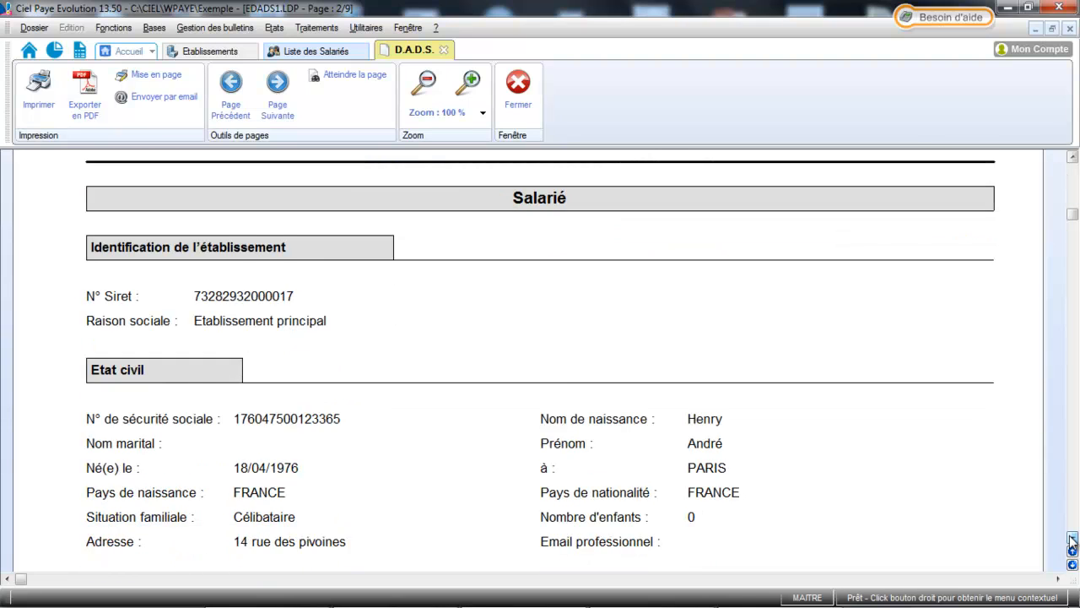
click(1072, 539)
click(1072, 538)
click(1072, 539)
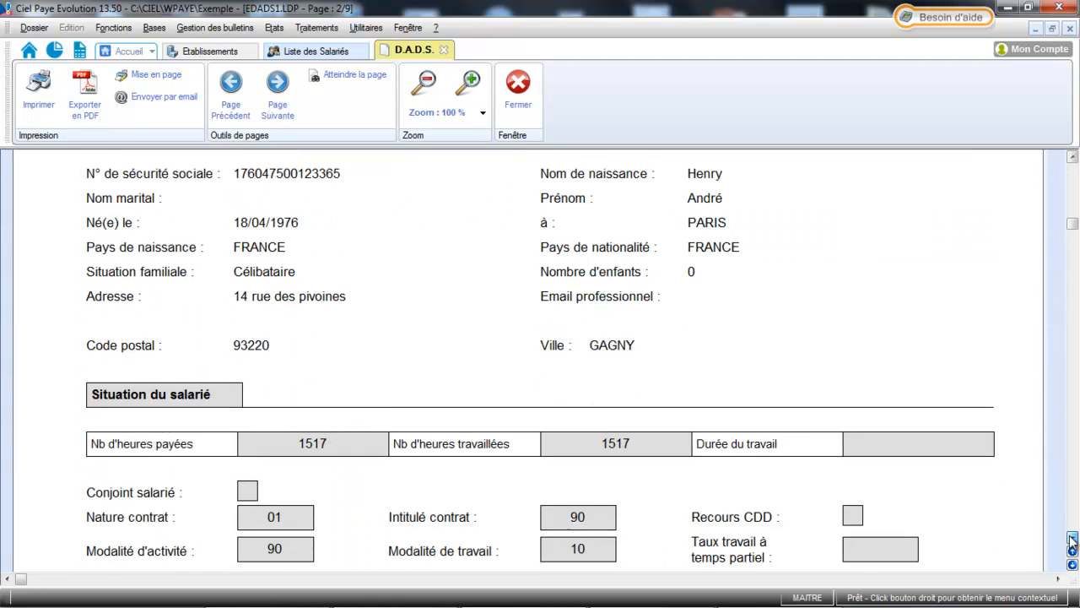
click(1072, 539)
click(1072, 538)
click(1073, 538)
click(1072, 539)
click(1073, 538)
click(1073, 538)
click(1073, 538)
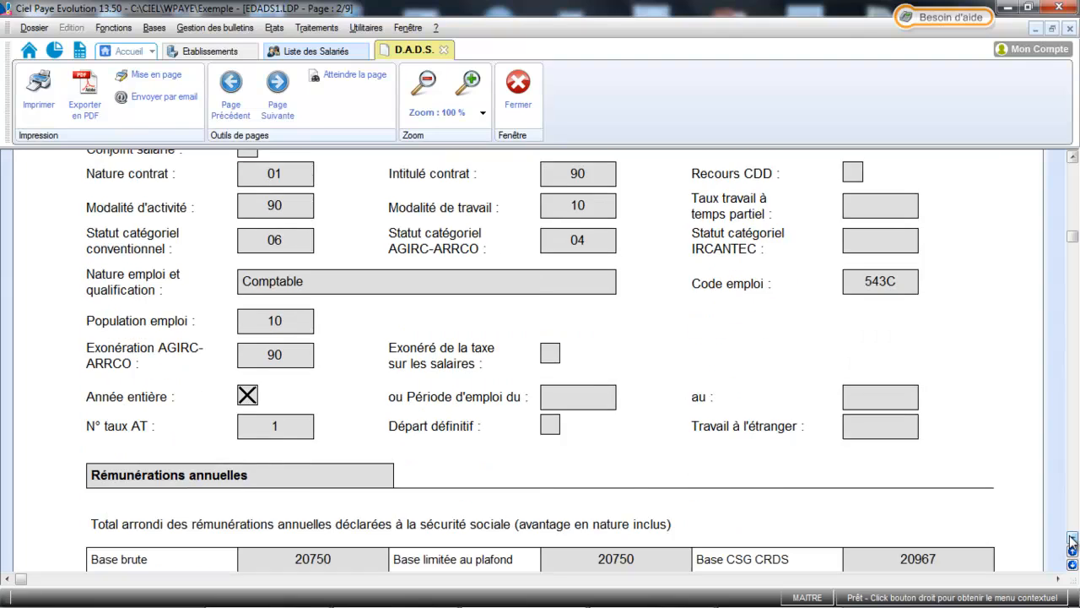
click(1073, 539)
click(1072, 538)
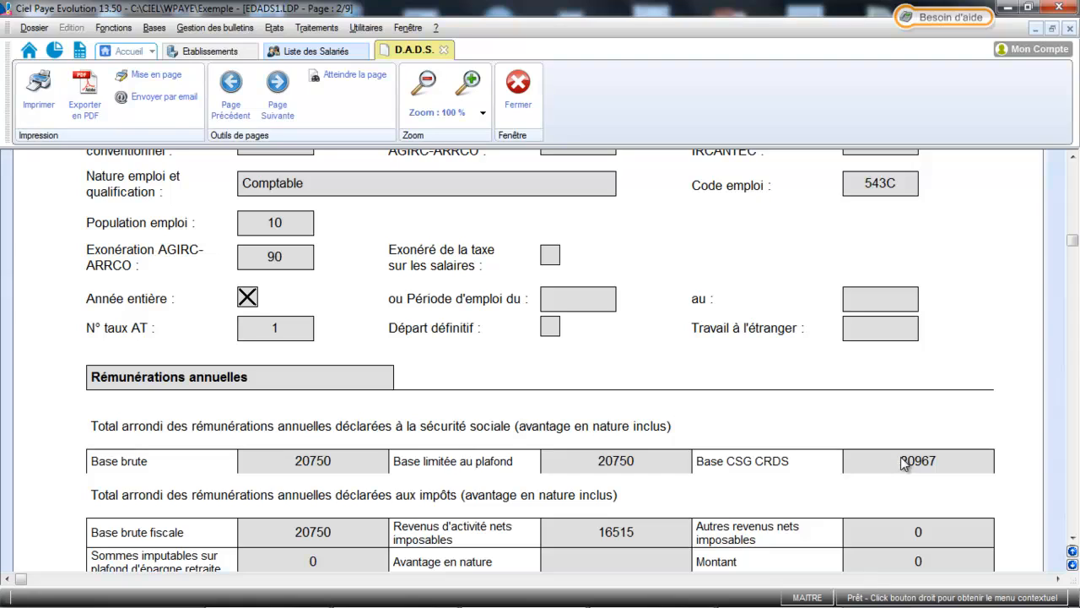
click(524, 106)
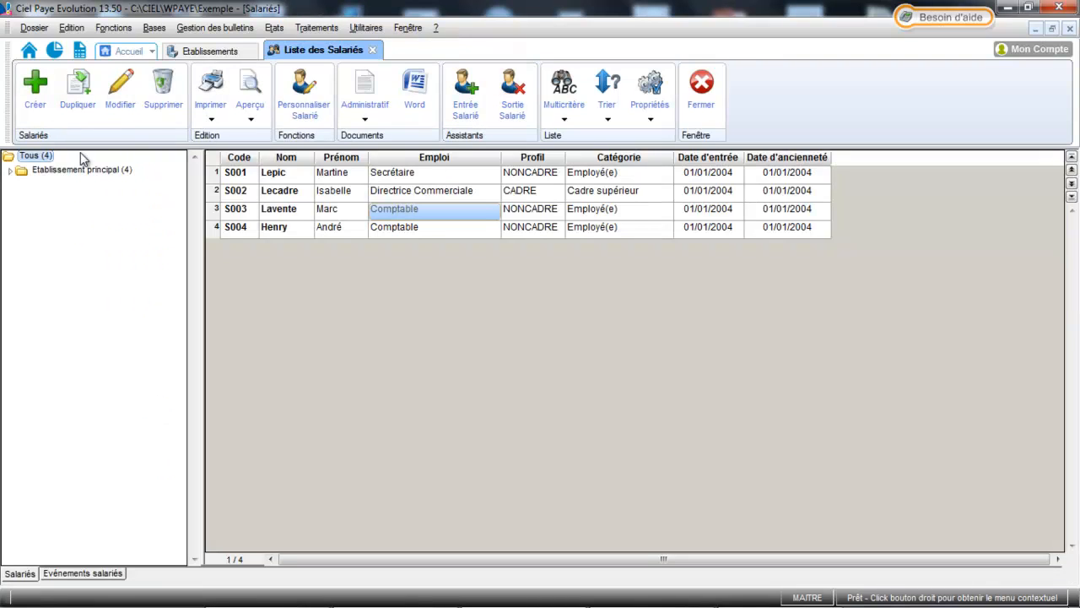
Open the list of Cotisations, search it for code C160, and select the contribution found.
click(155, 30)
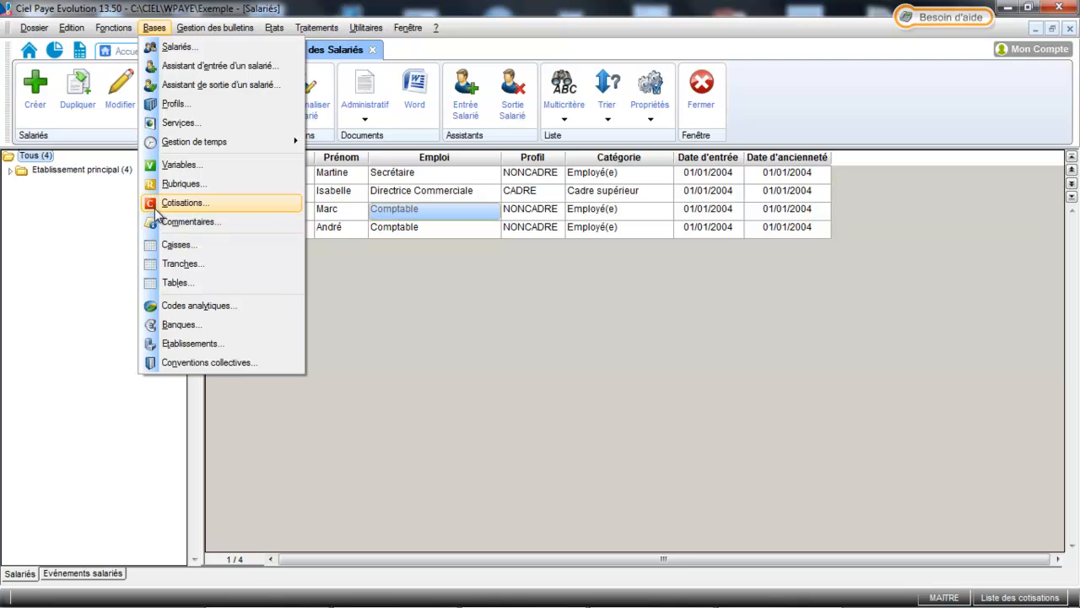
click(185, 202)
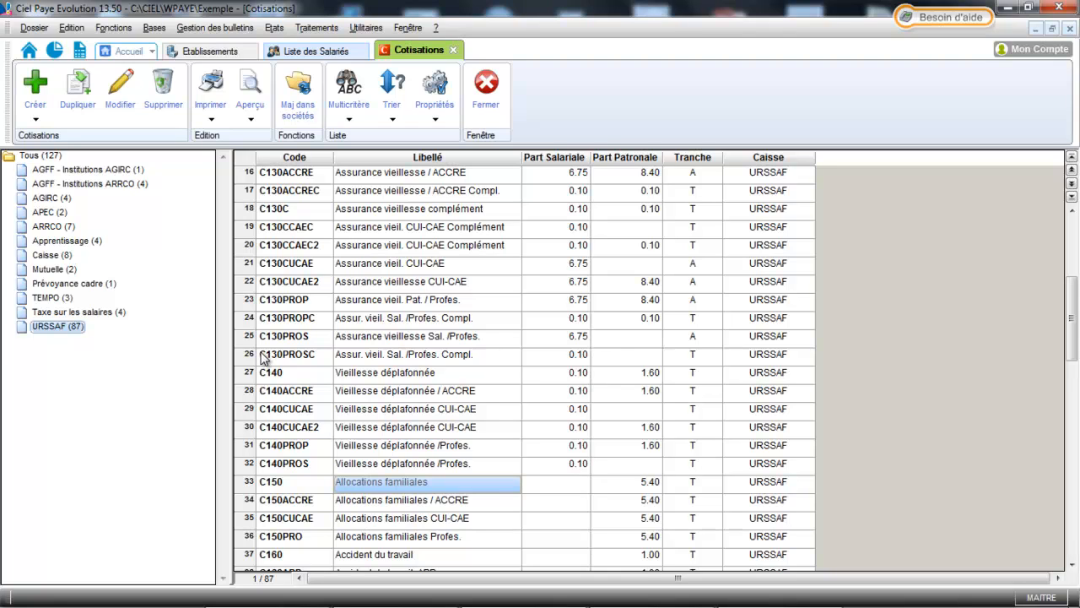
right_click(347, 370)
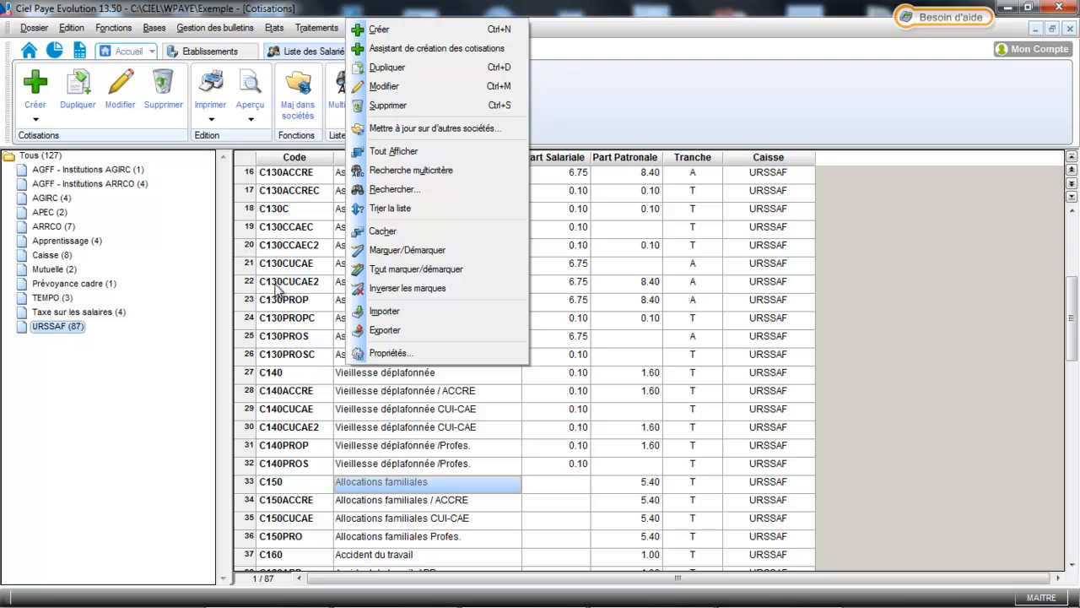
click(381, 190)
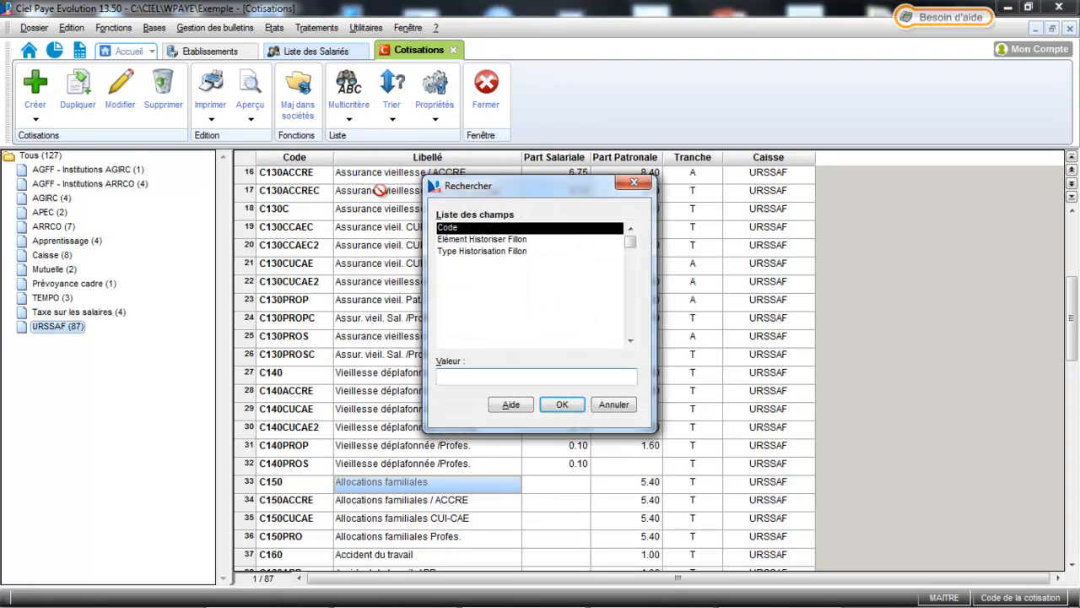
text(C160)
click(562, 405)
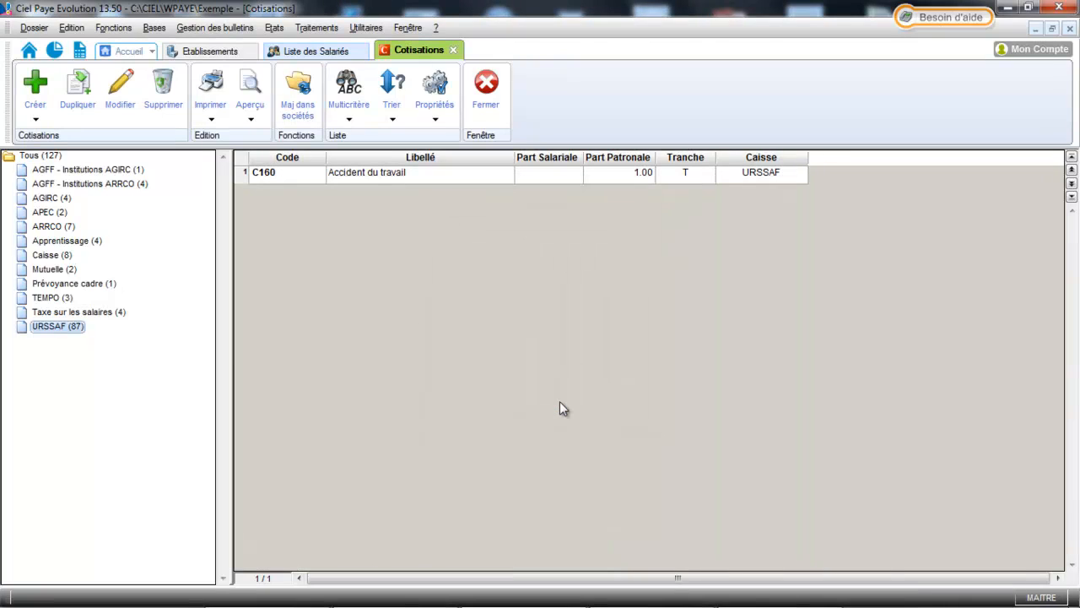
click(392, 173)
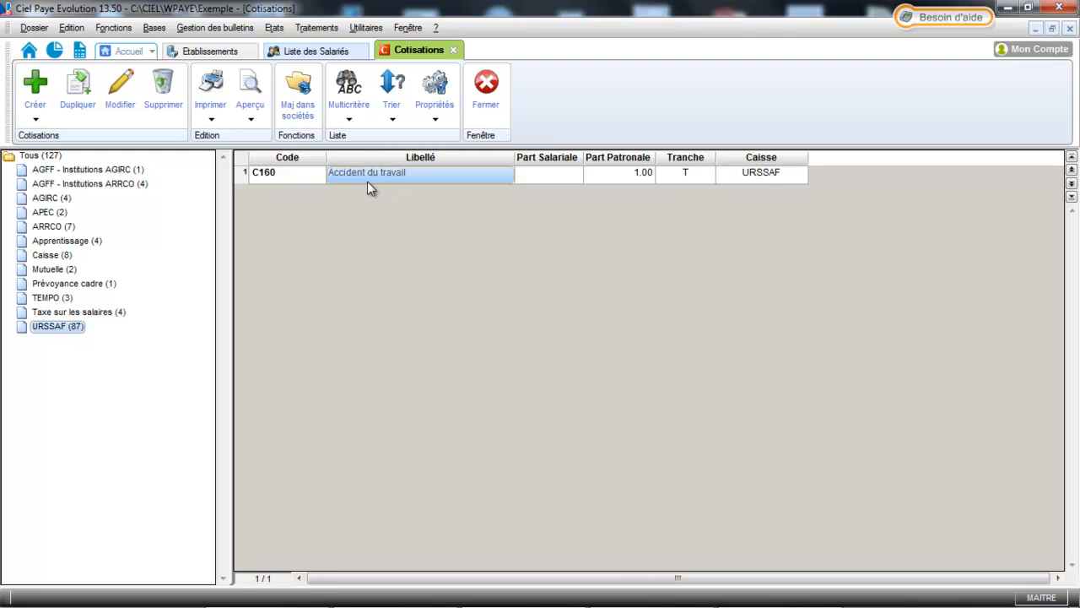
Search for contribution C116, check the DADS bases ticked in its record, and close it without saving.
right_click(367, 182)
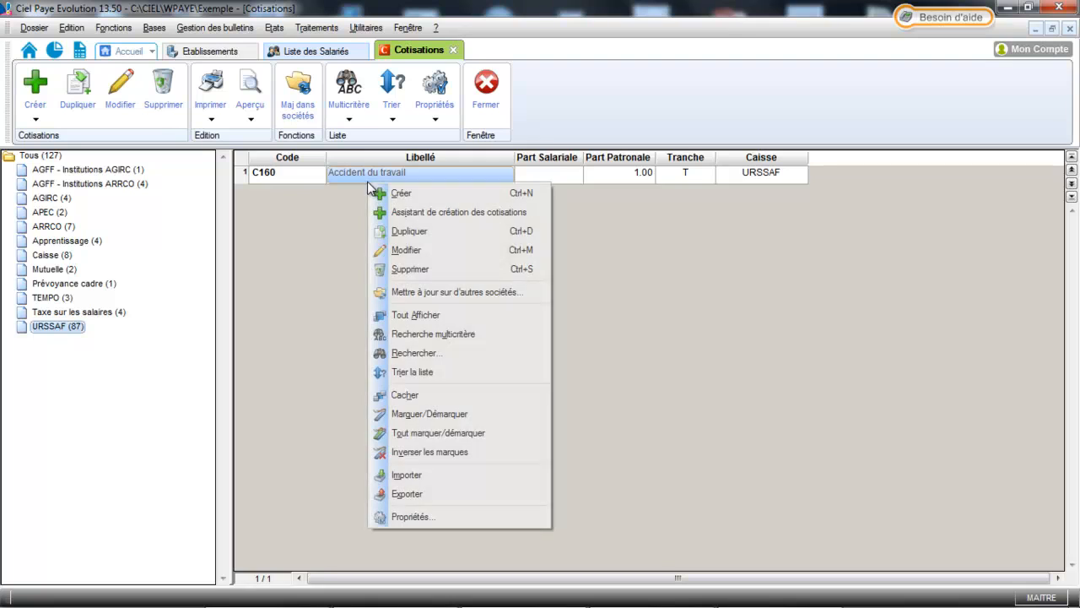
click(411, 353)
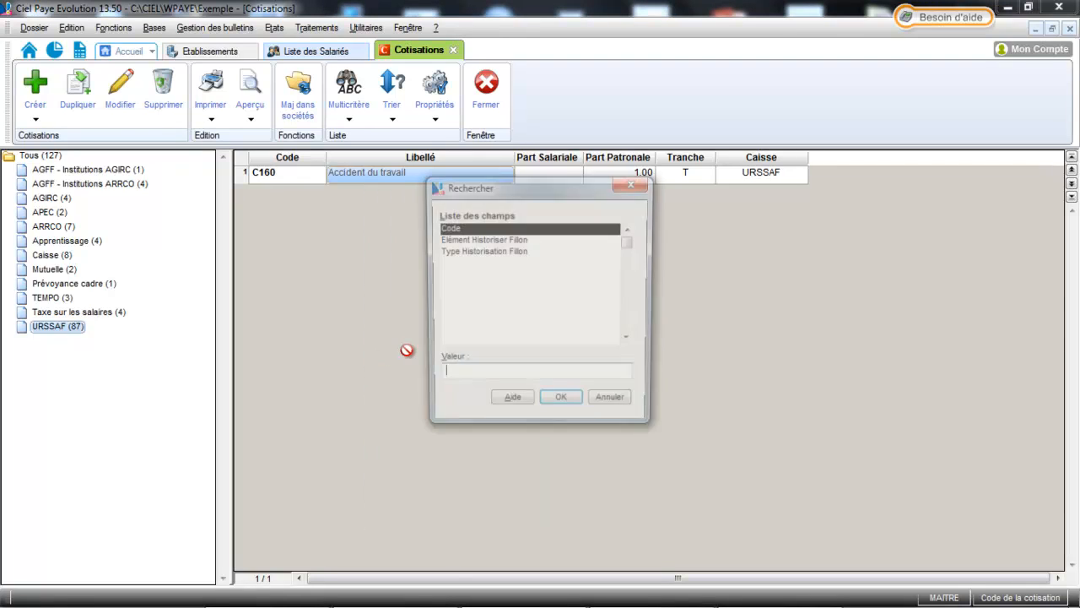
text(6)
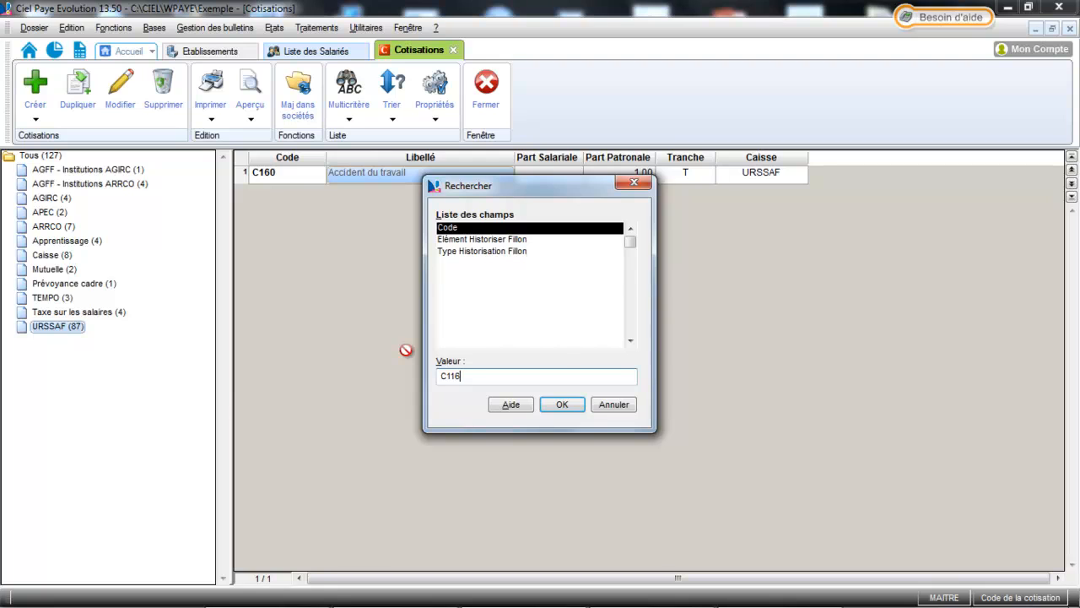
click(571, 403)
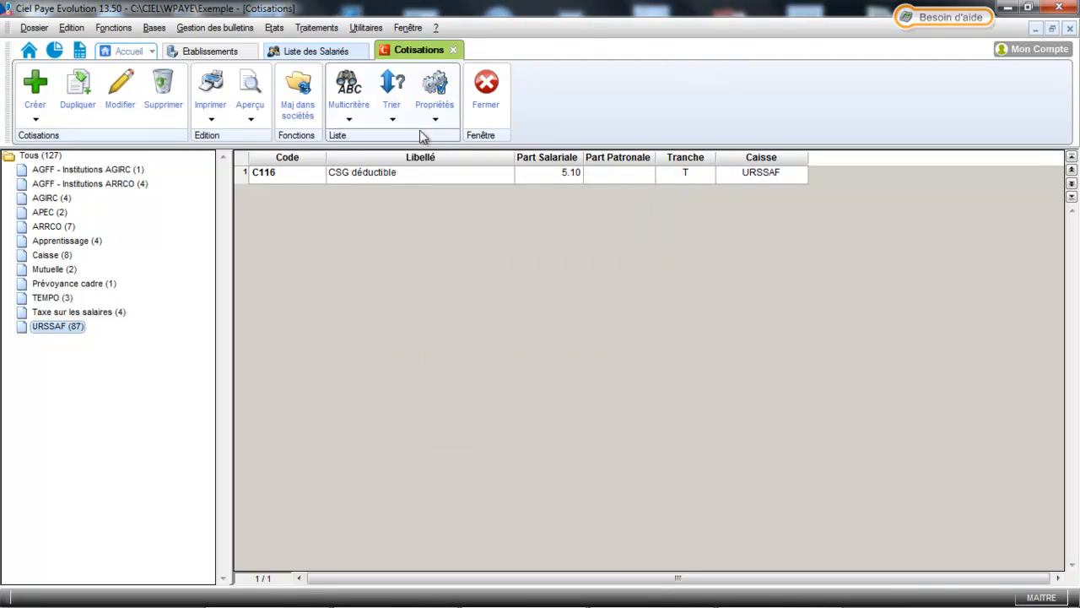
click(417, 177)
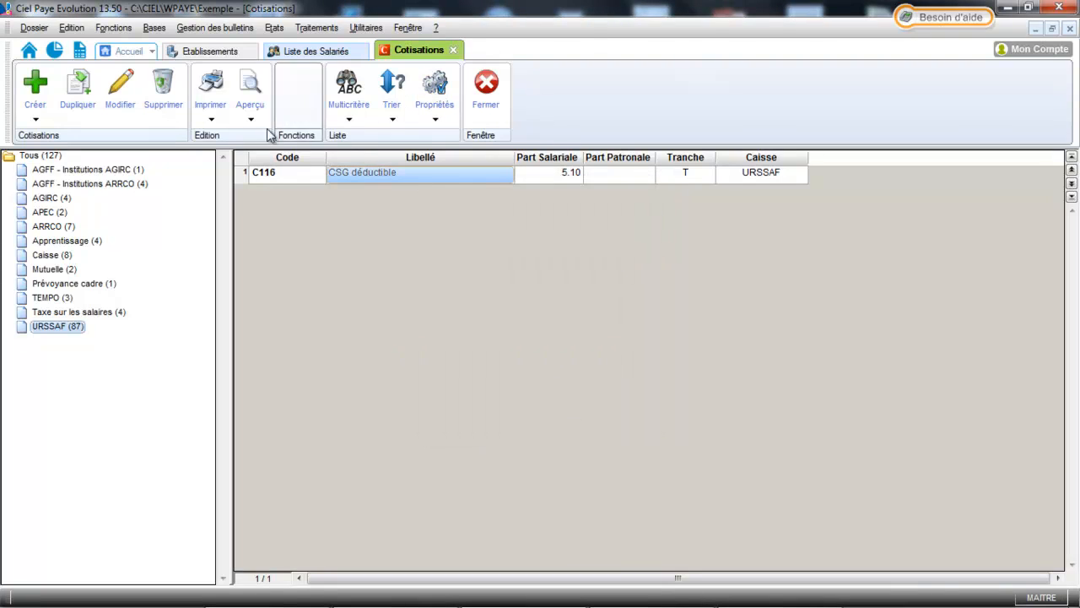
click(122, 101)
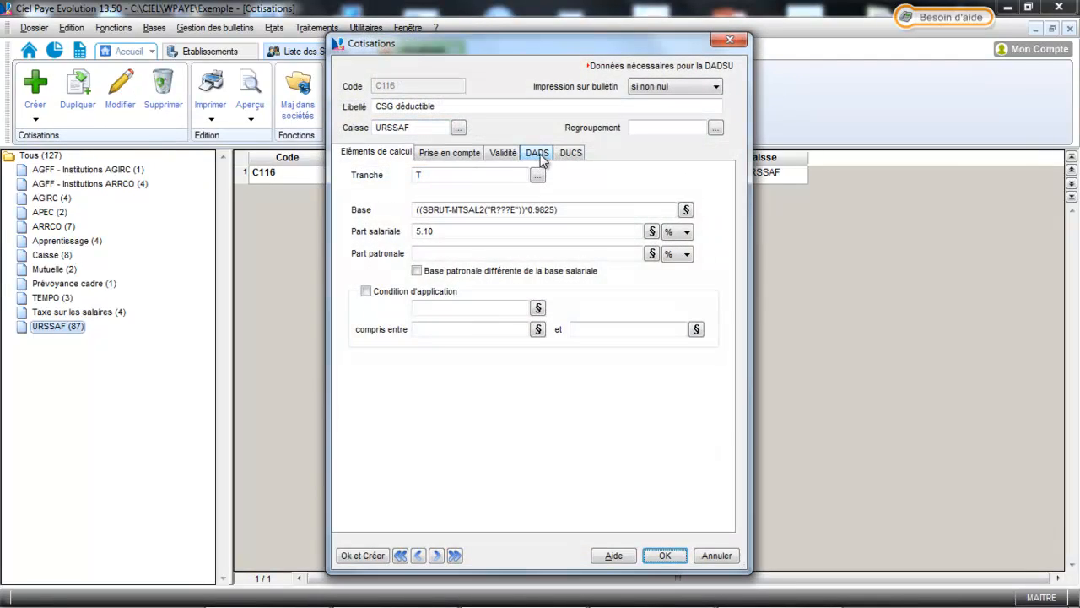
click(539, 154)
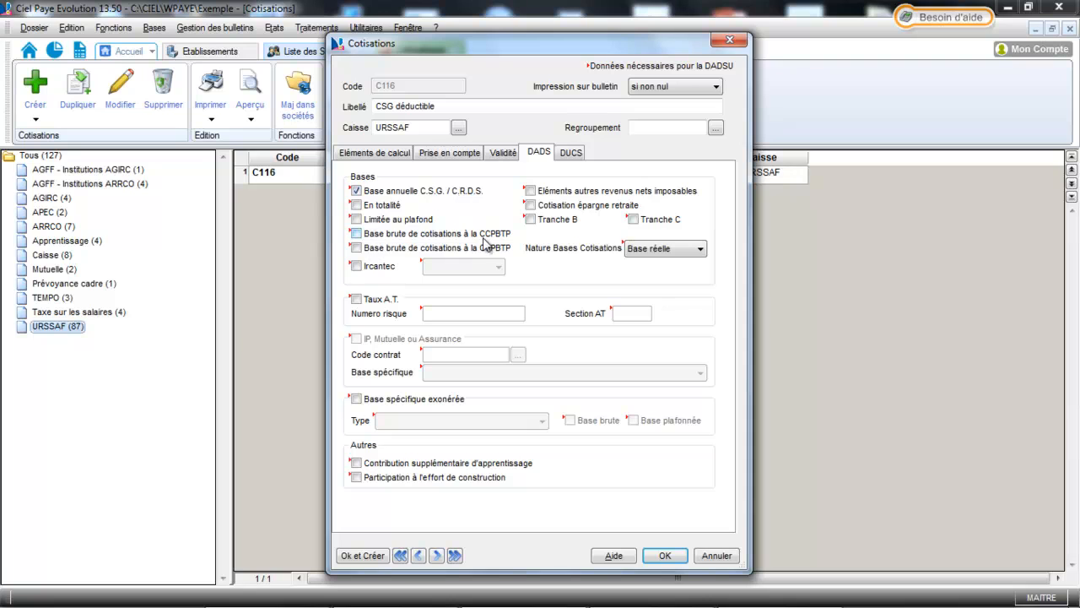
click(717, 556)
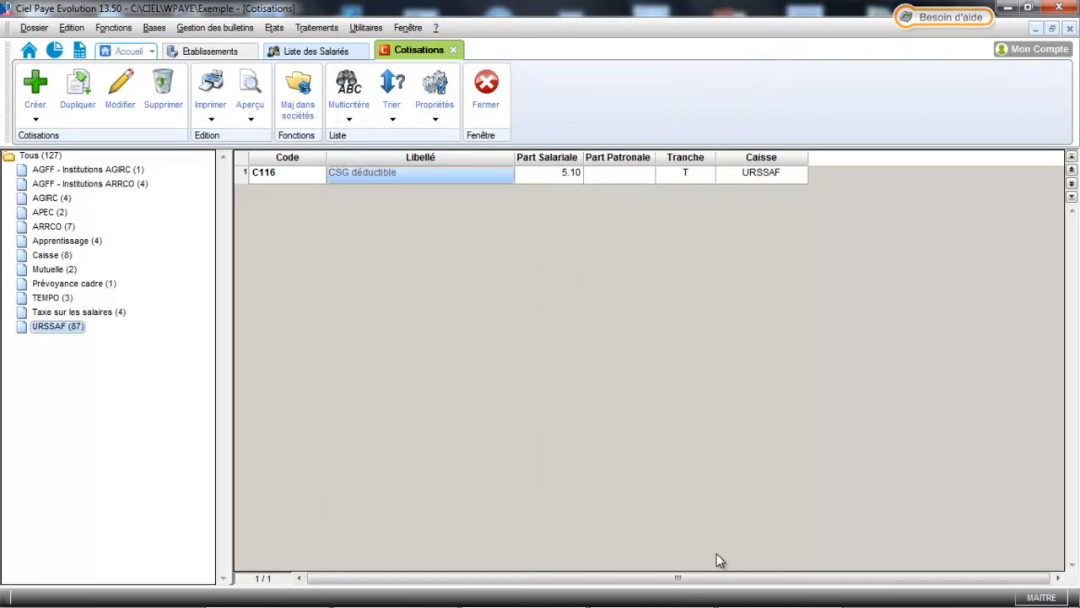
Search for contribution C117, check the DADS bases ticked in its record, and close it without saving.
right_click(415, 174)
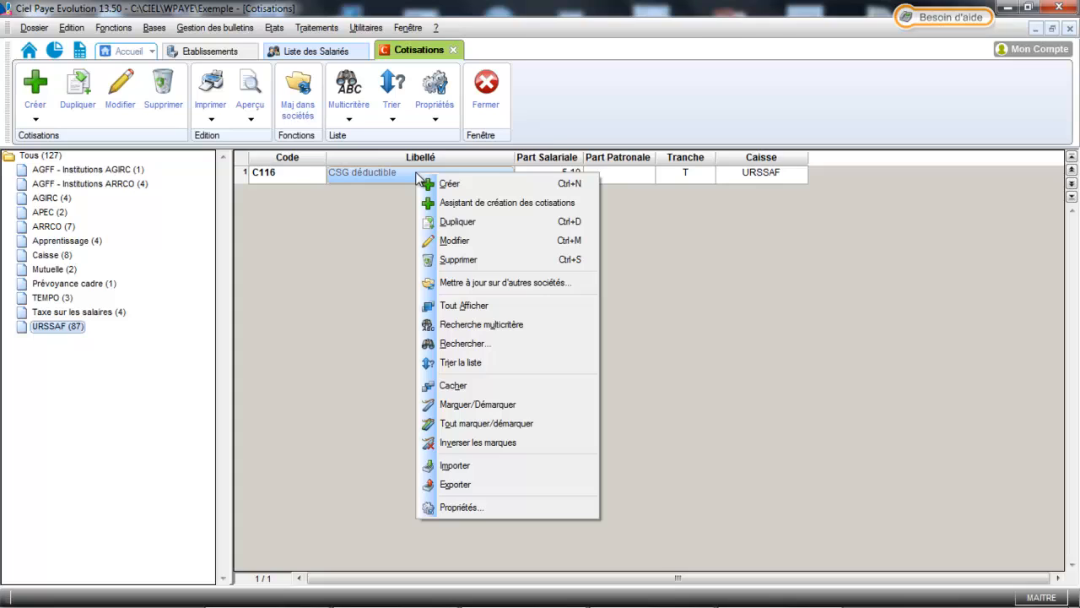
click(457, 347)
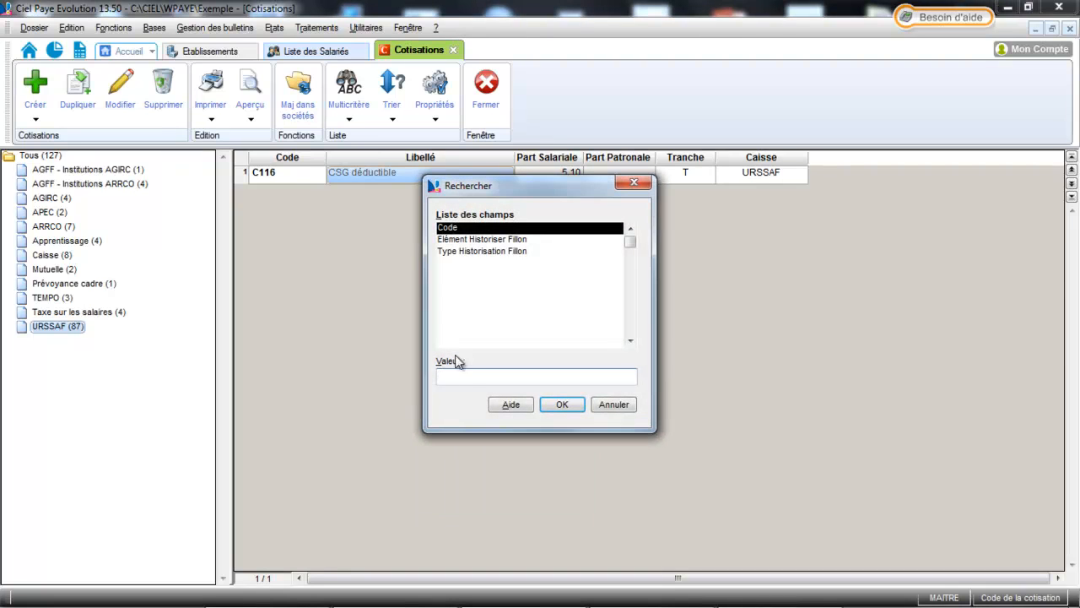
text(CC)
key(BackSpace)
text(117)
click(563, 404)
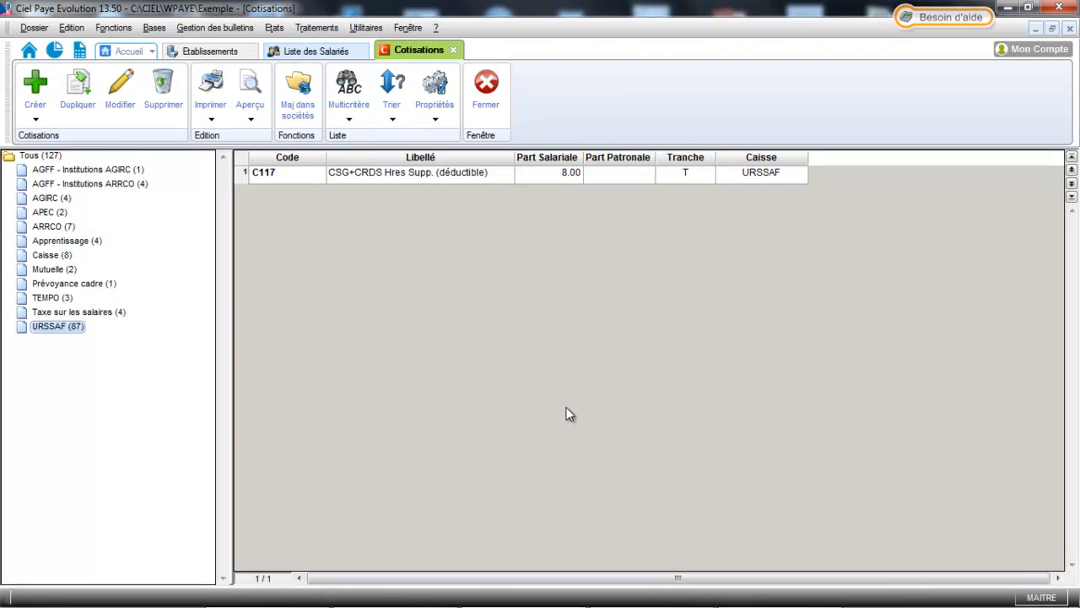
click(329, 176)
click(120, 93)
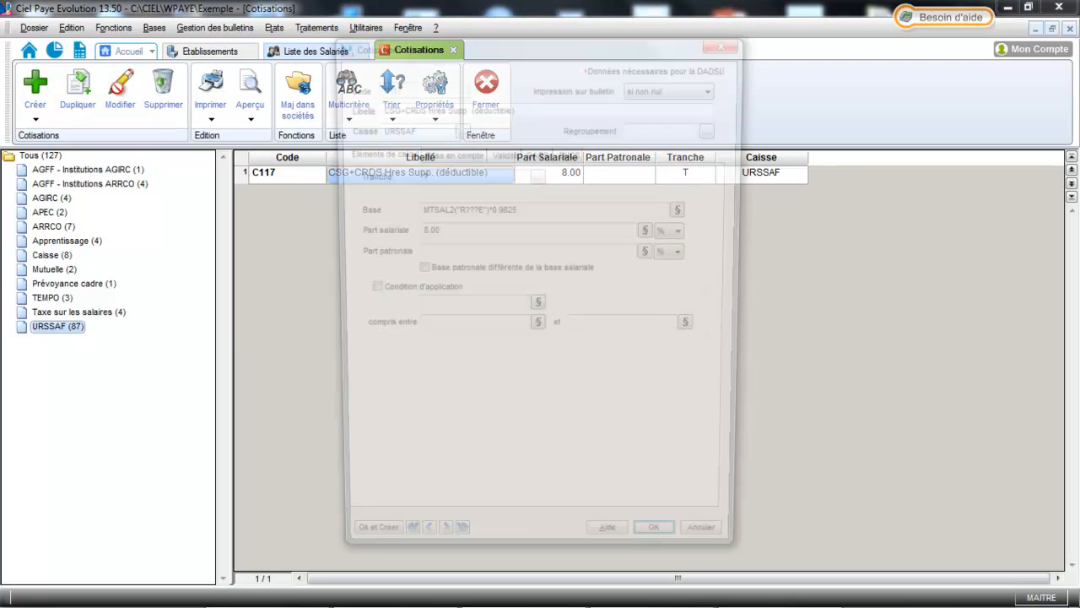
click(537, 153)
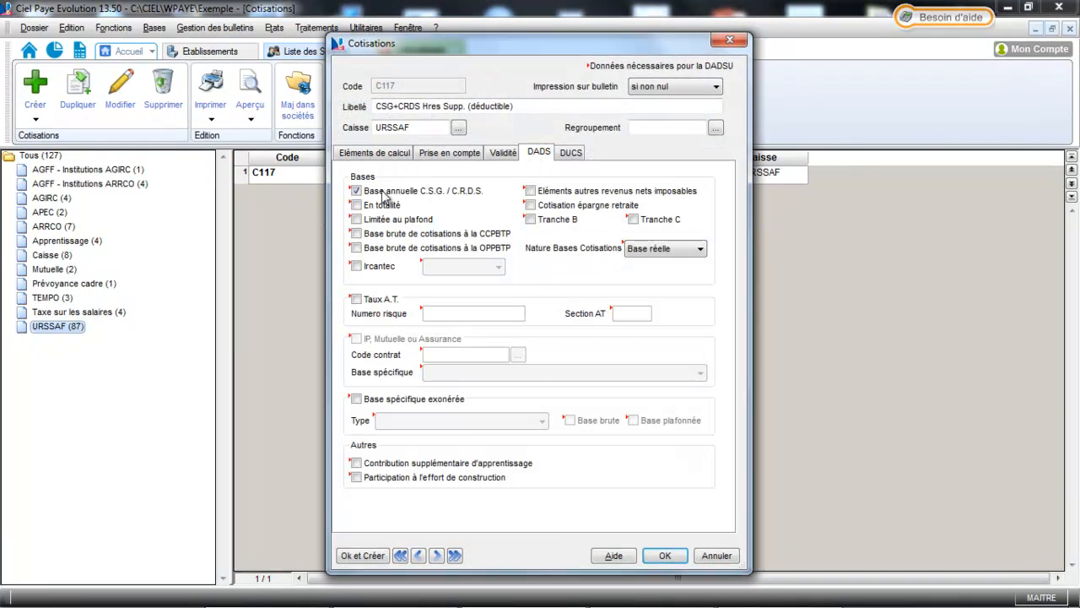
click(717, 556)
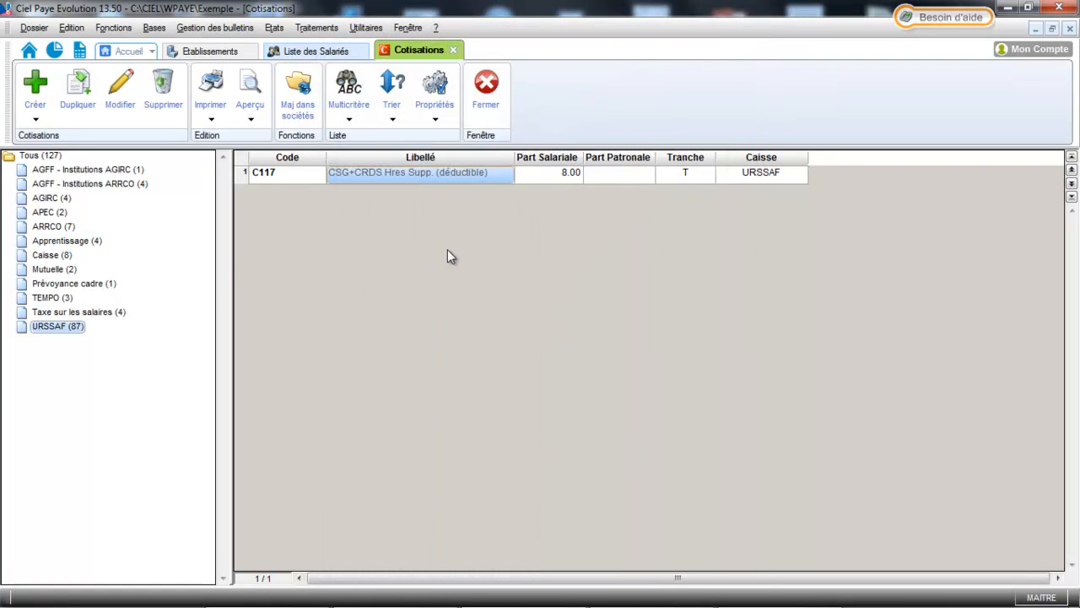
Search for contribution C120, check the DADS bases ticked in its record, and validate the record.
right_click(382, 175)
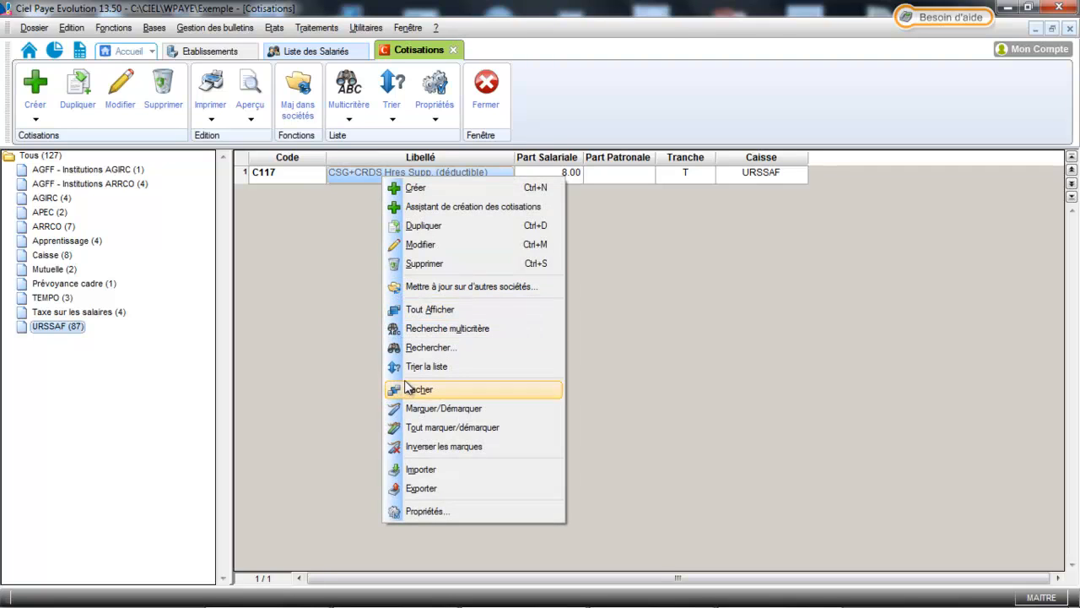
click(408, 347)
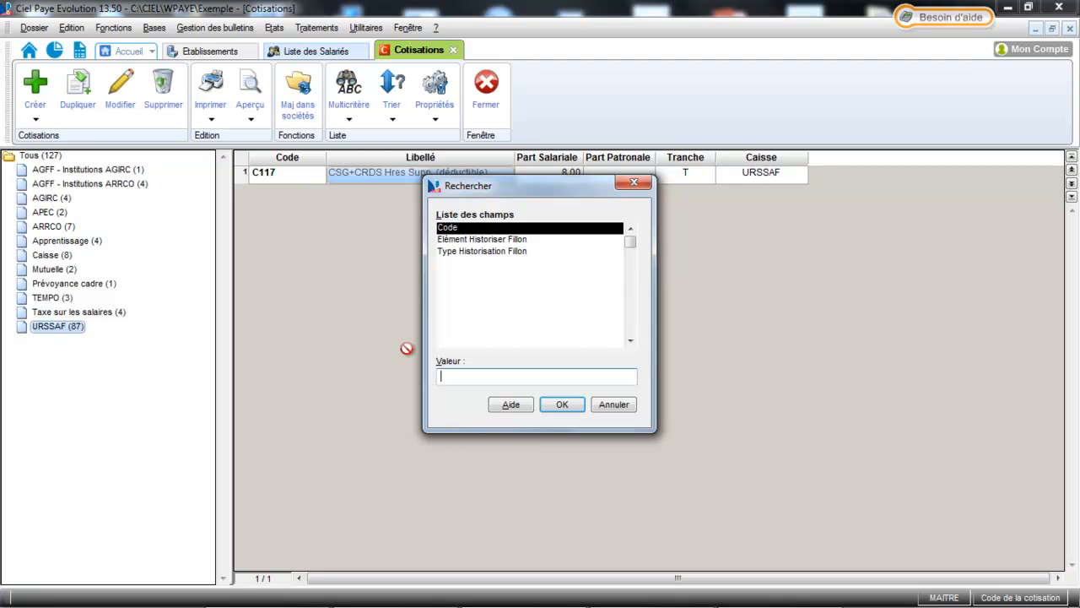
text(C120)
click(563, 404)
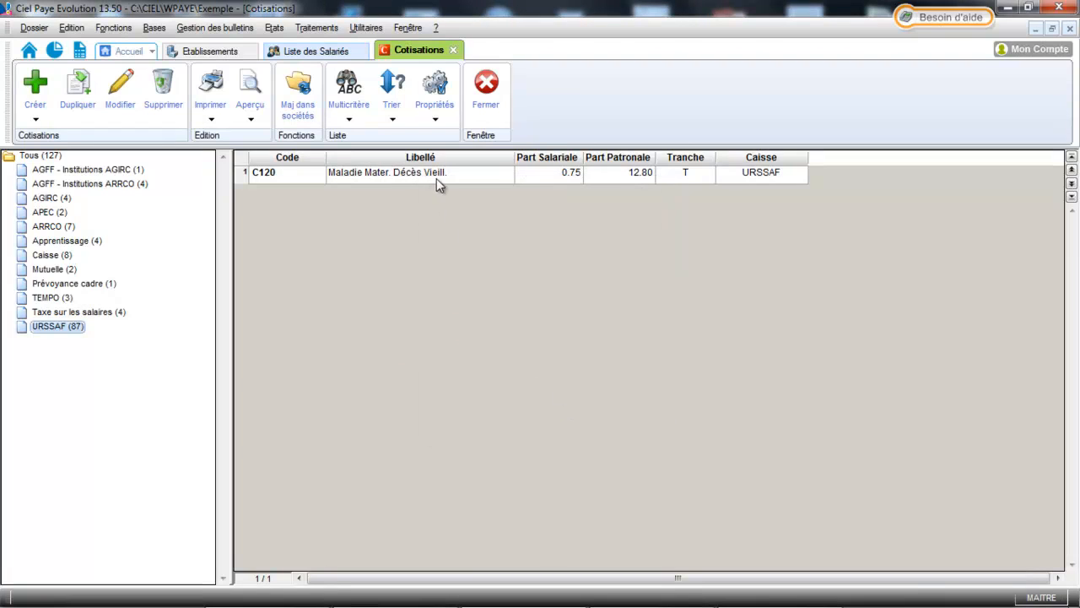
click(435, 177)
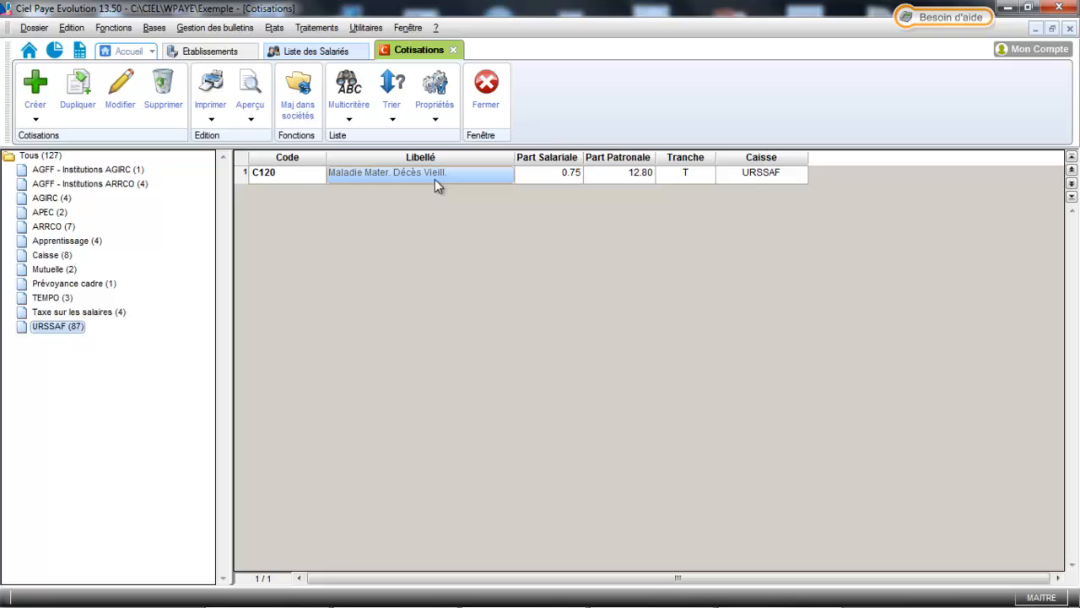
click(121, 92)
click(535, 154)
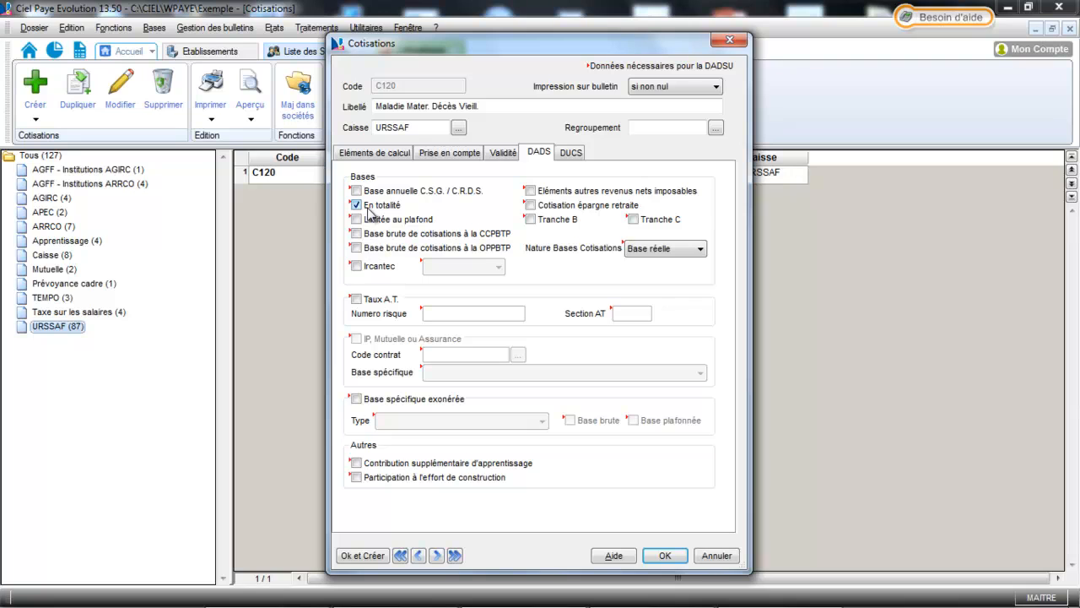
click(664, 555)
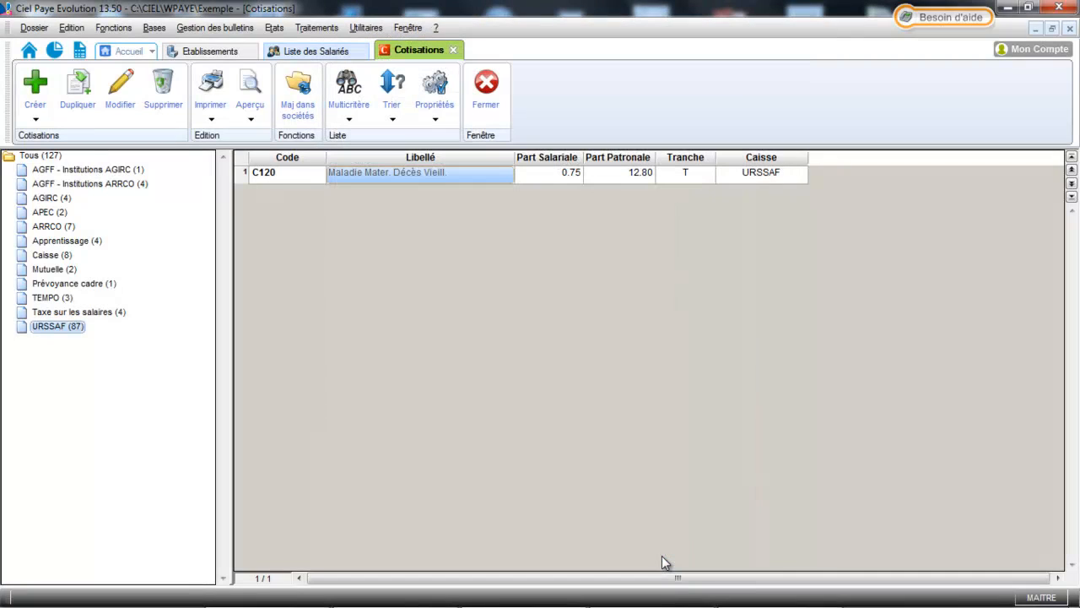
Search for contribution C130, check the DADS bases ticked in its record, and validate the record.
right_click(283, 172)
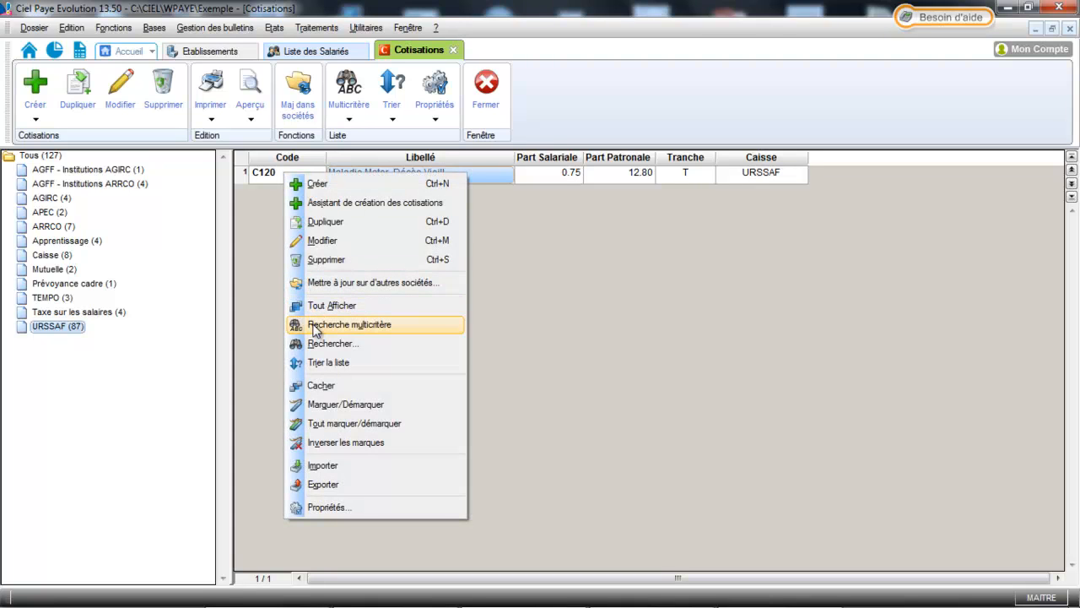
click(314, 343)
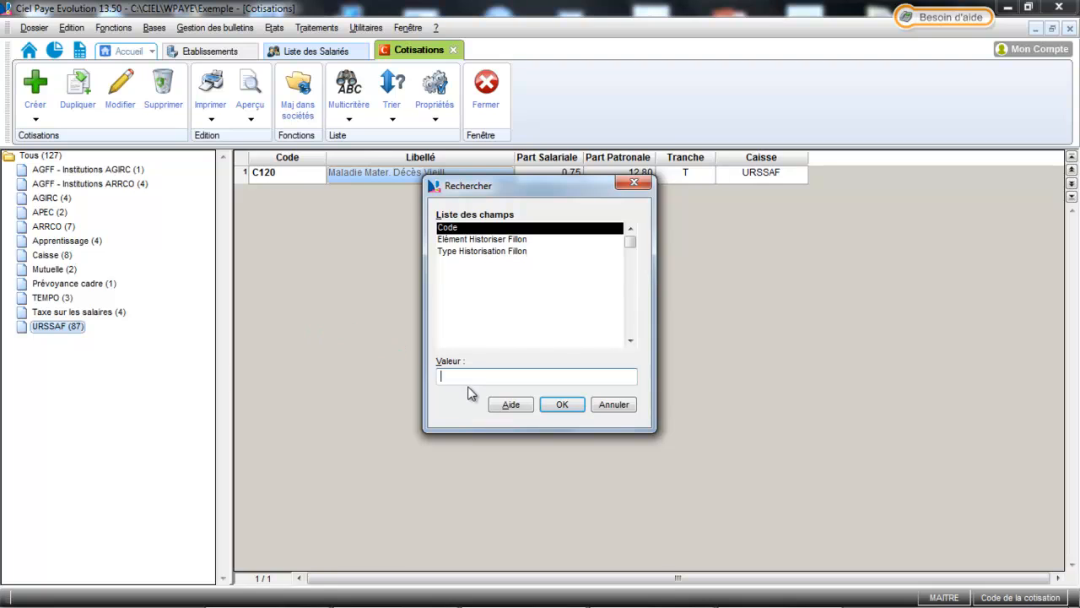
text(C130)
click(562, 405)
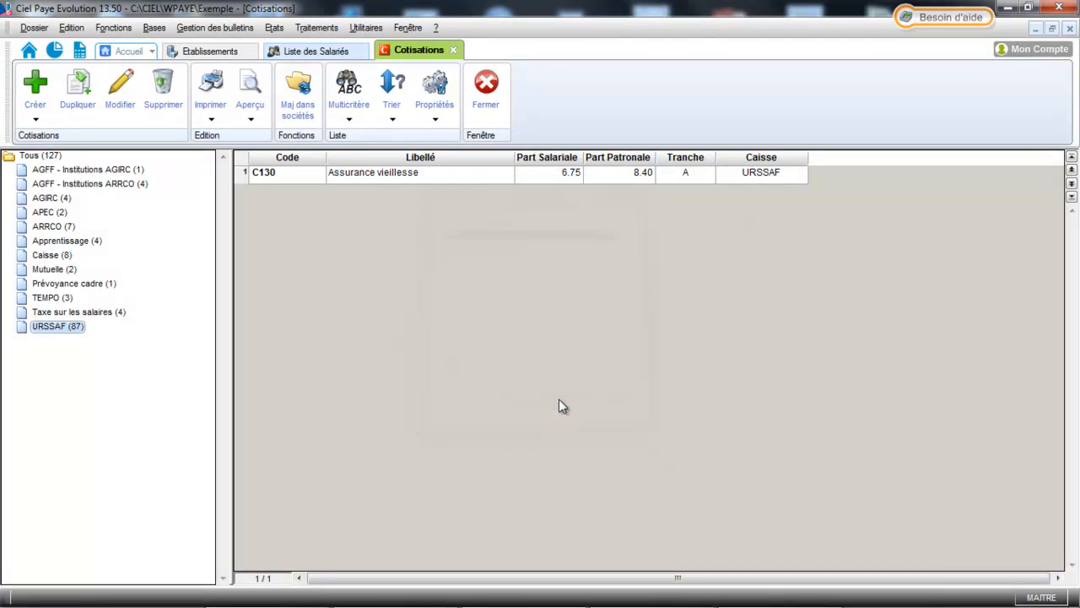
click(379, 173)
click(121, 93)
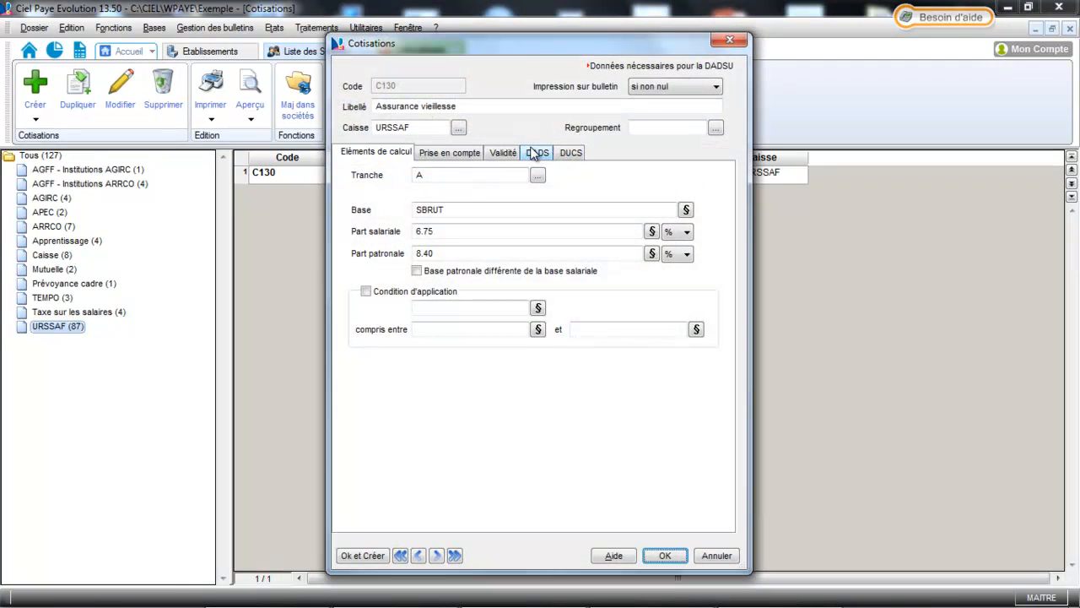
click(536, 153)
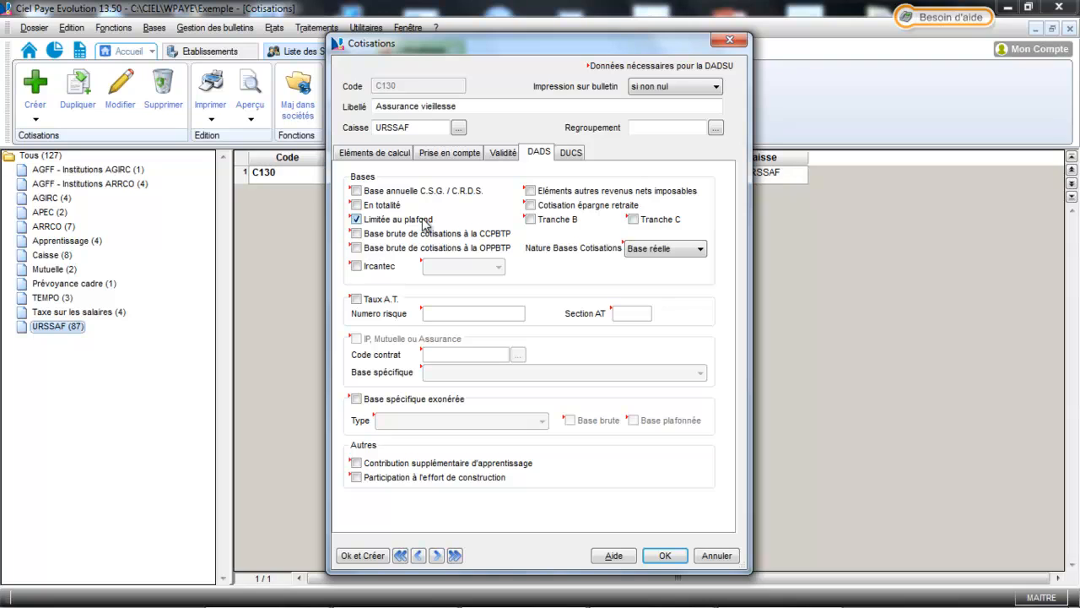
click(670, 558)
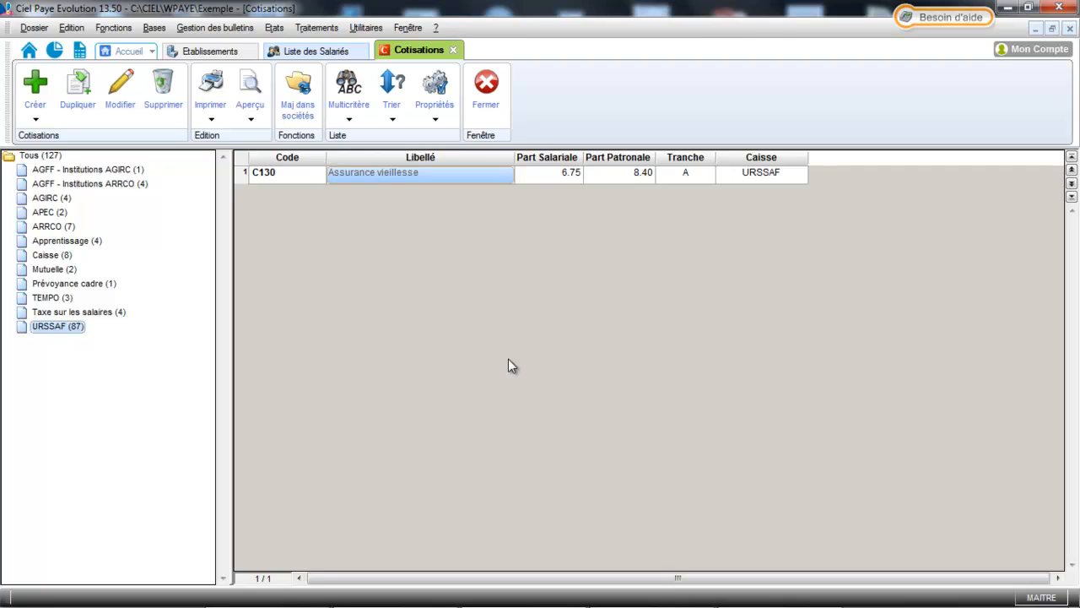
Search for contribution C160, check the Taux A.T., risk number and Section AT in its DADS settings, and close it without saving.
right_click(397, 172)
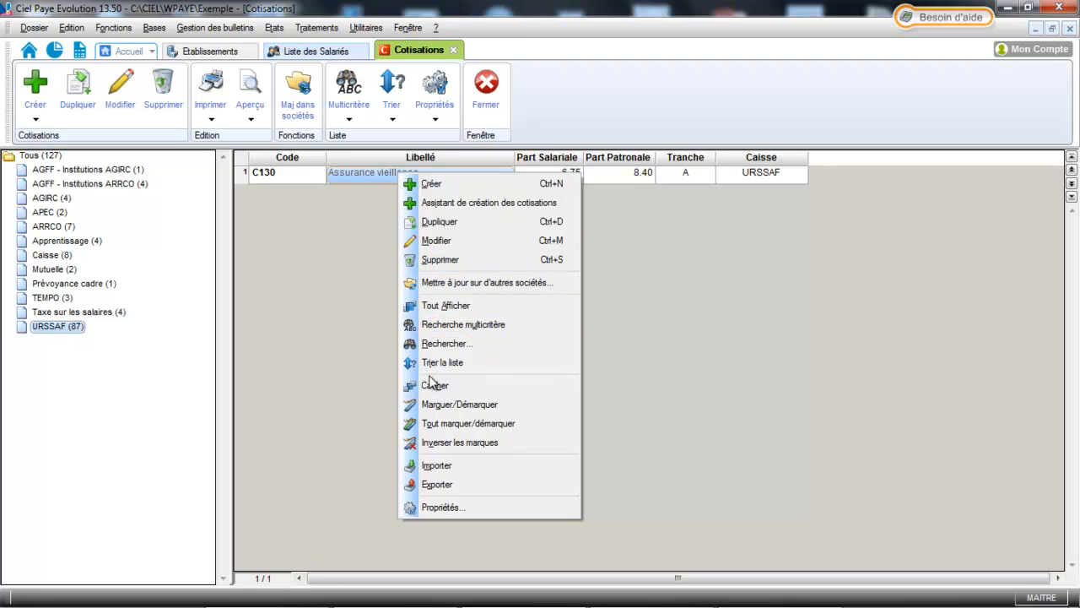
click(436, 344)
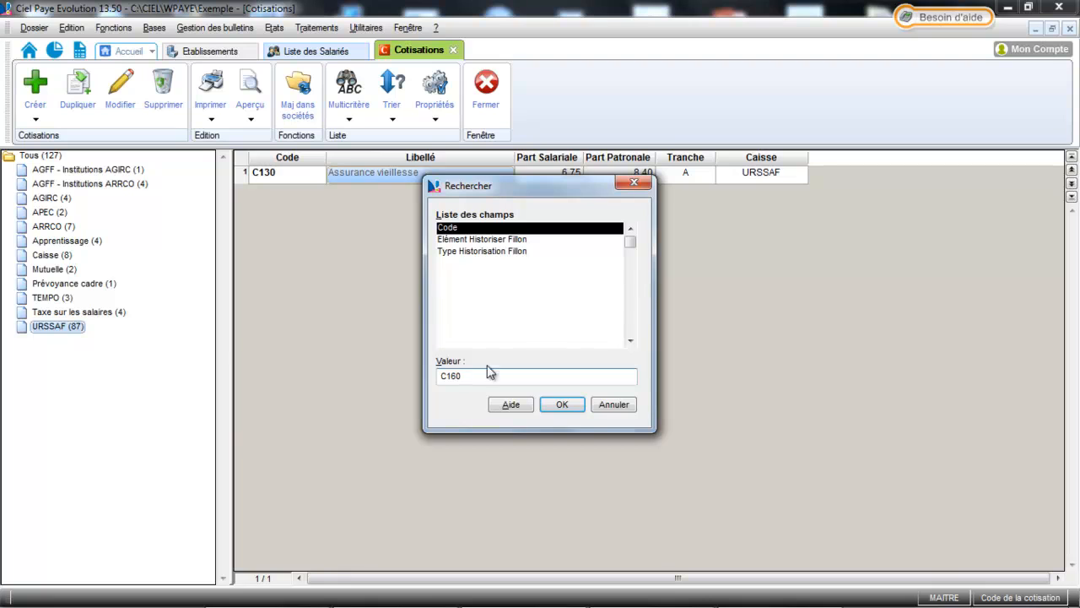
click(562, 406)
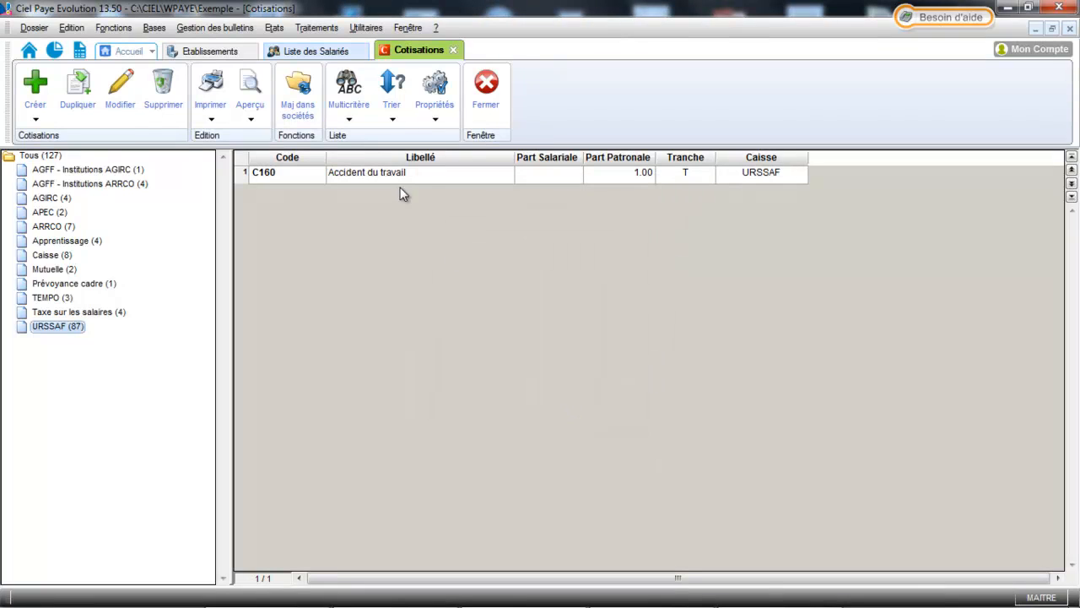
click(391, 172)
click(120, 89)
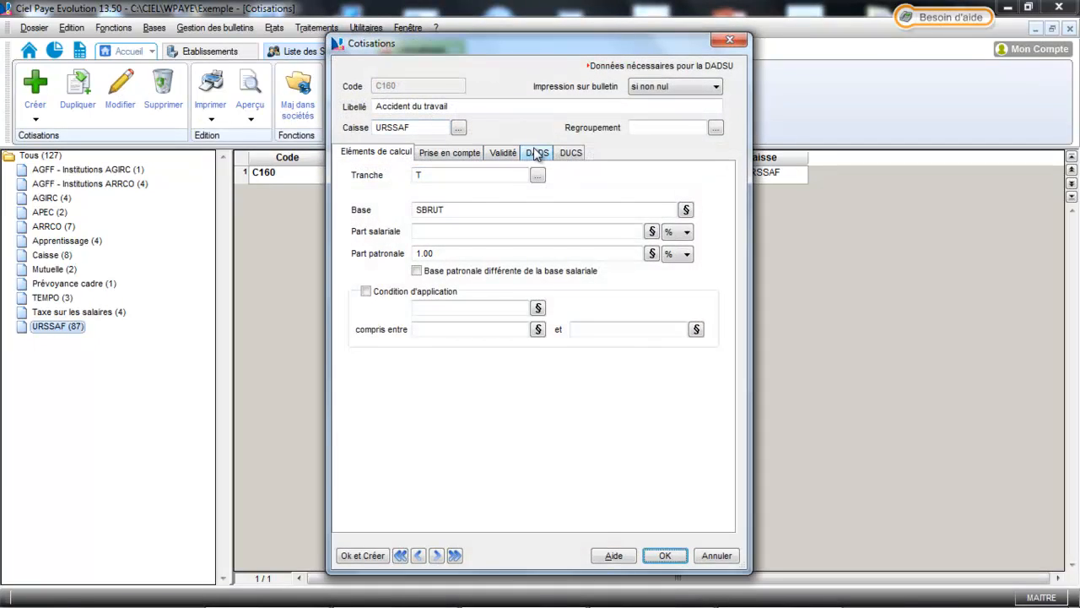
click(538, 152)
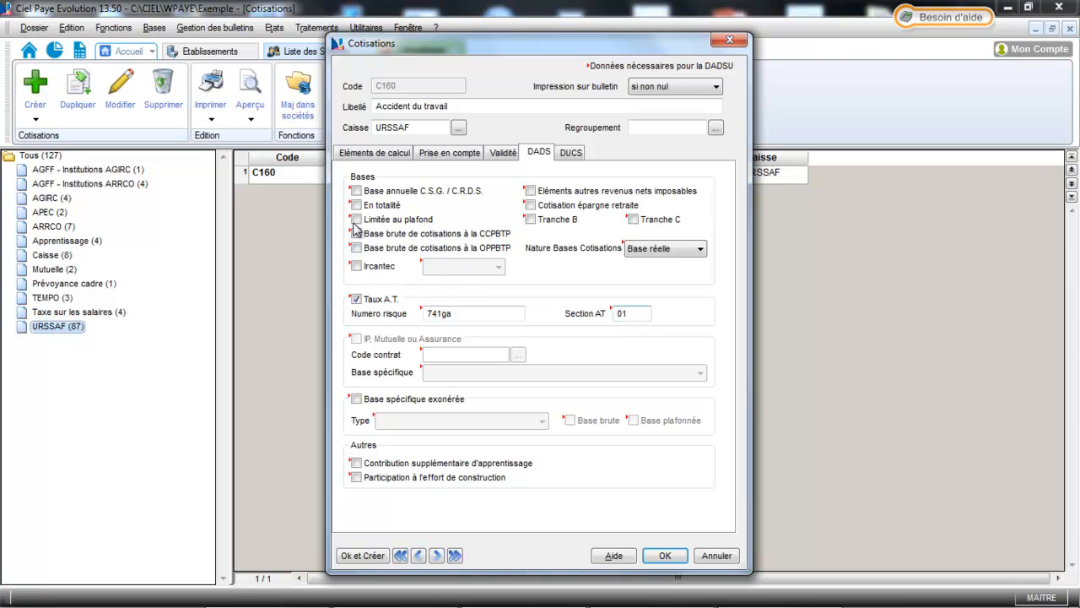
click(710, 555)
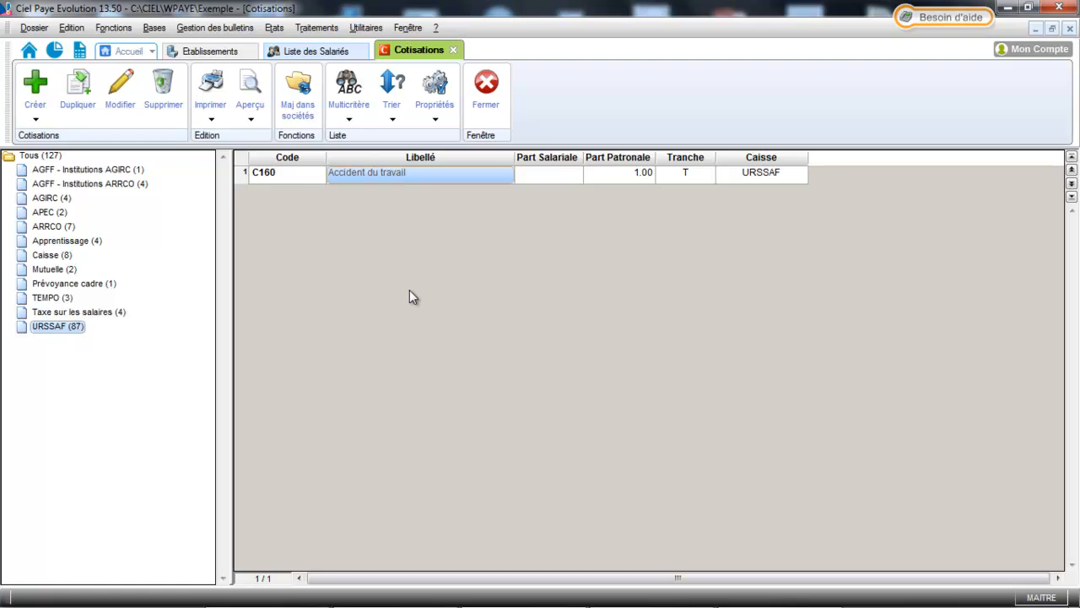
Open the list of Rubriques and display the DADS parameters of R704, Indemnité compensatrice de CP.
click(157, 29)
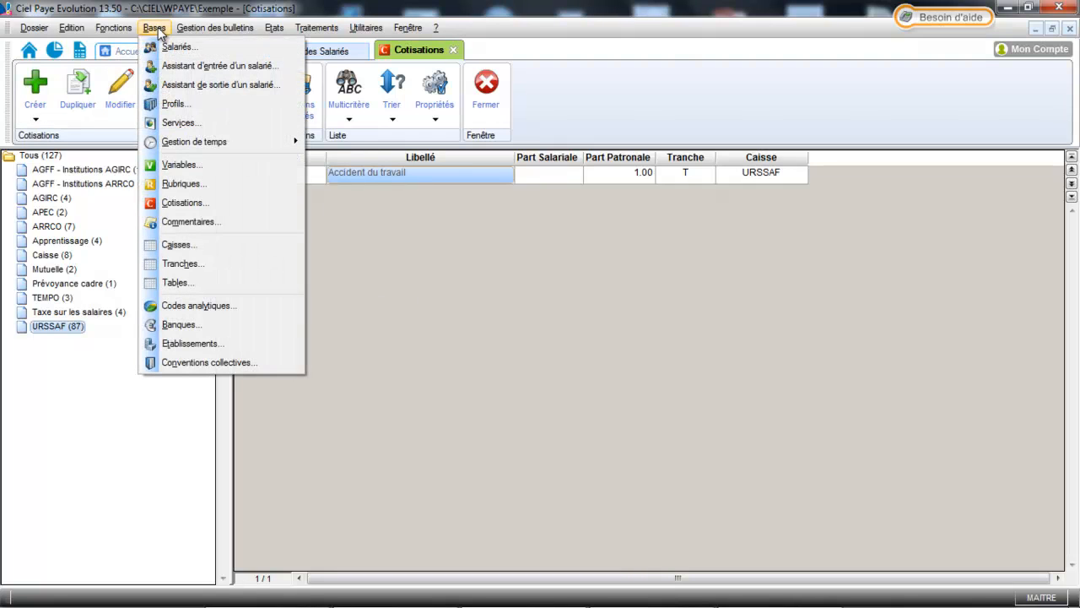
click(167, 187)
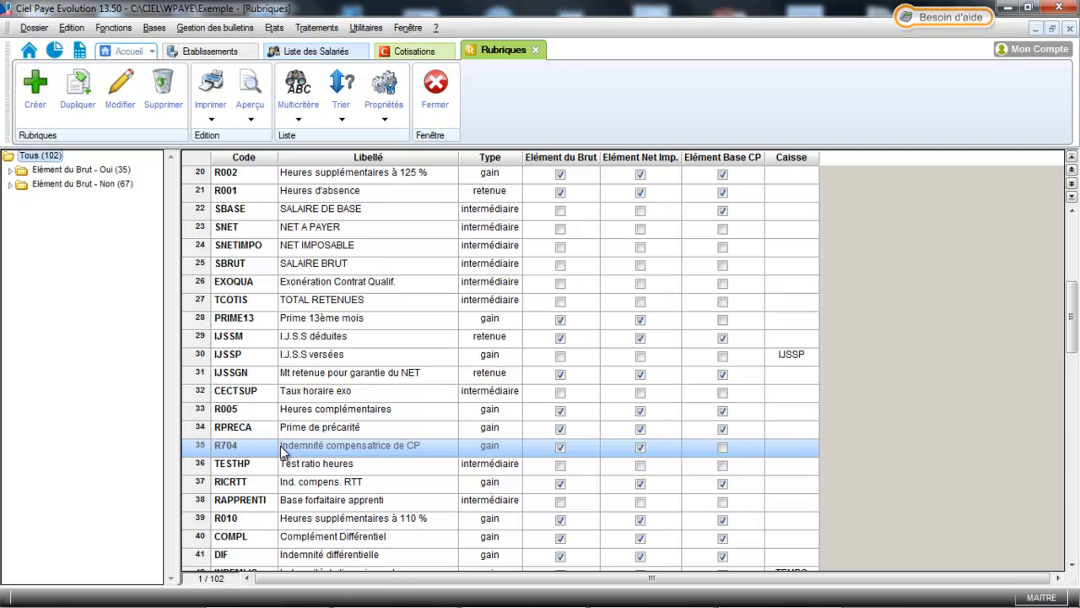
click(121, 88)
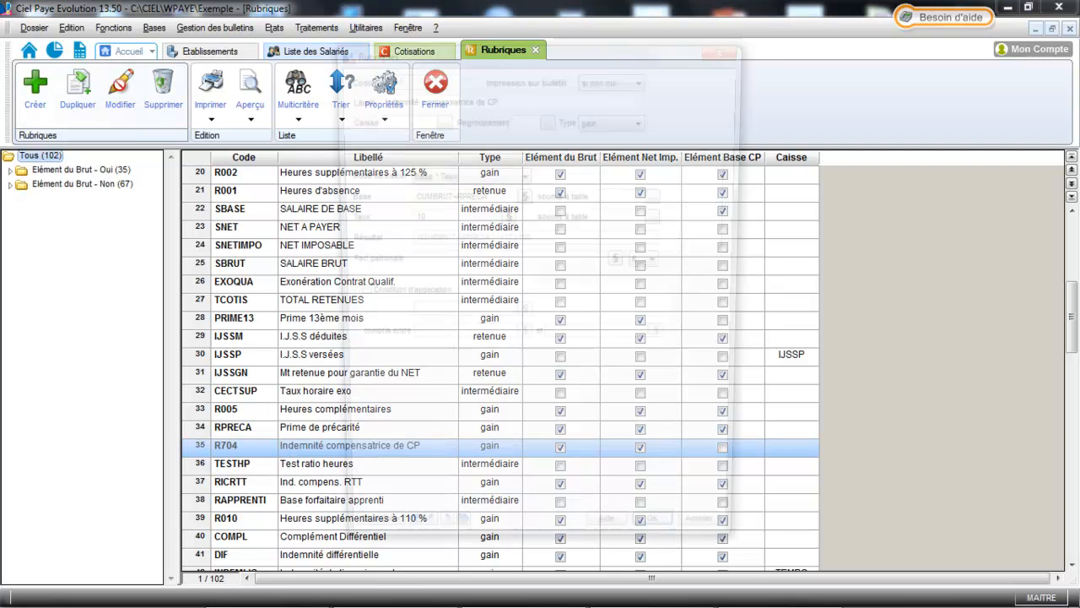
click(545, 149)
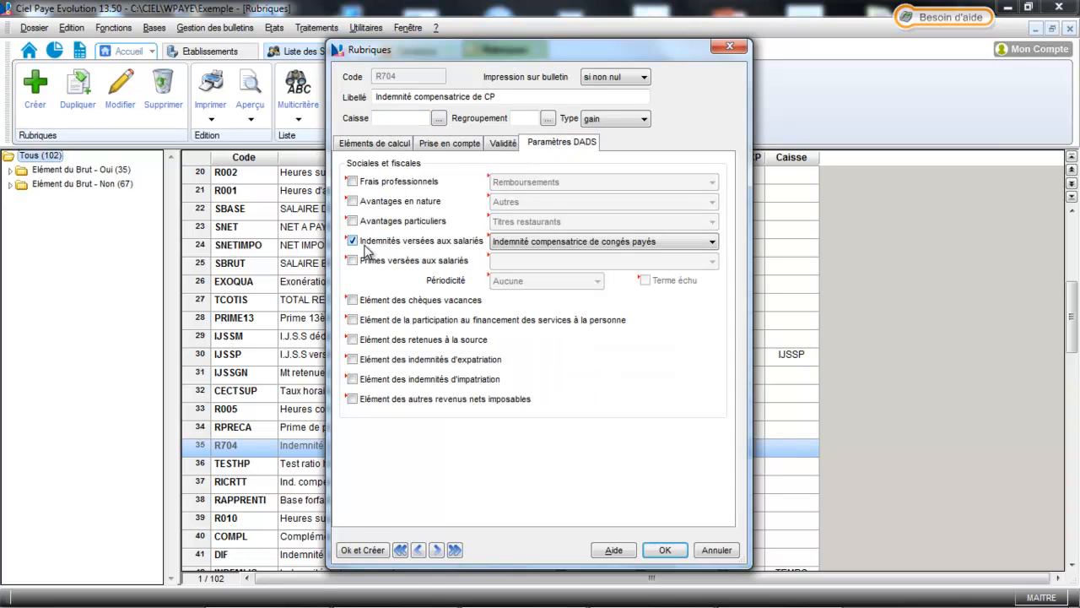
Review the indemnity types available for Indemnités versées aux salariés in R704, keep the current choice, and validate the record.
click(518, 245)
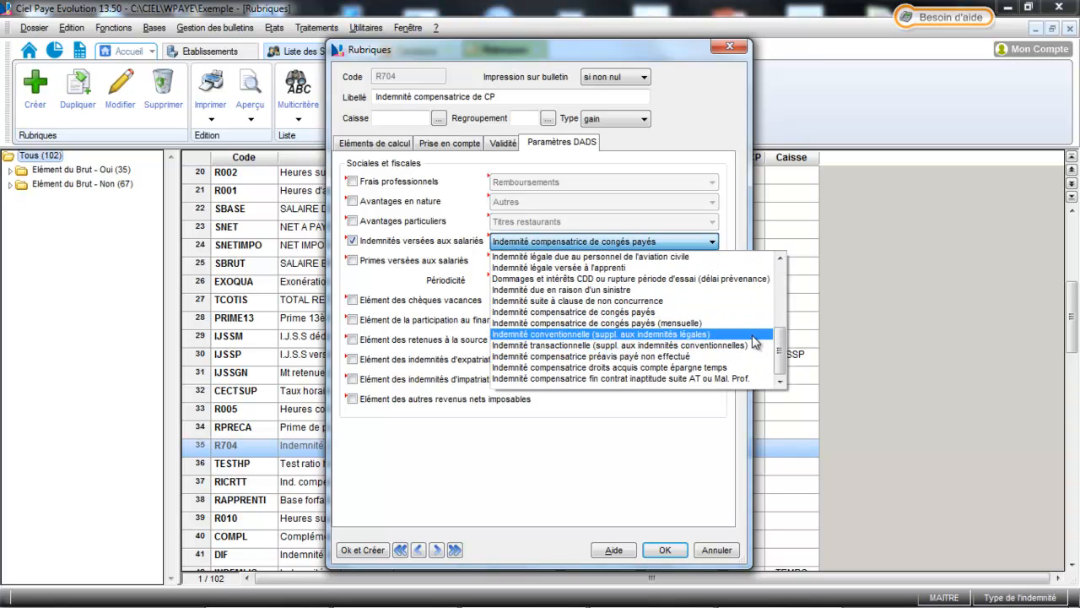
drag(775, 349, 730, 210)
click(731, 210)
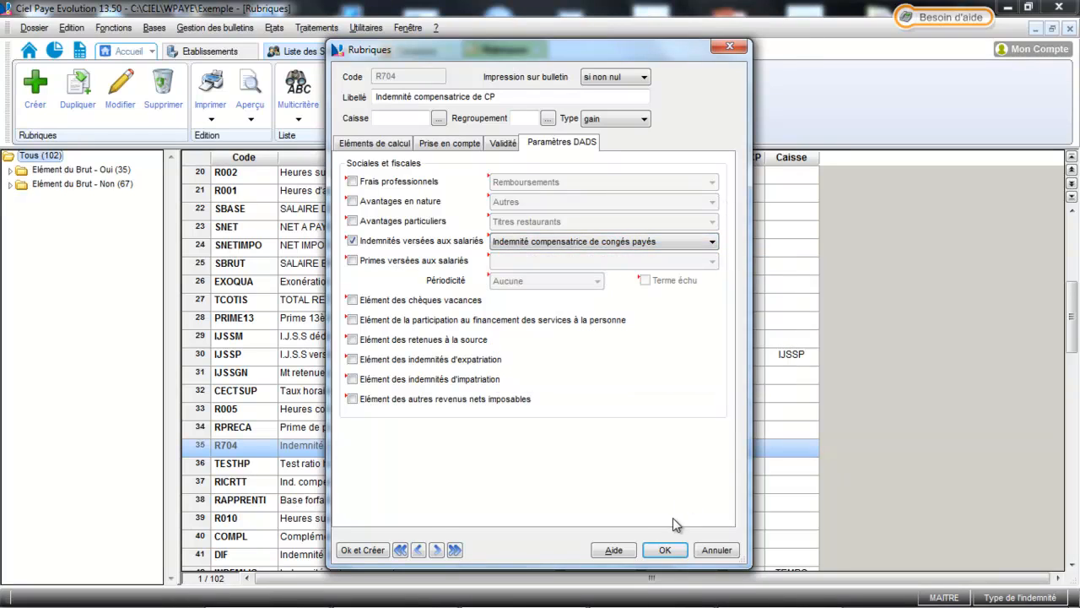
click(662, 550)
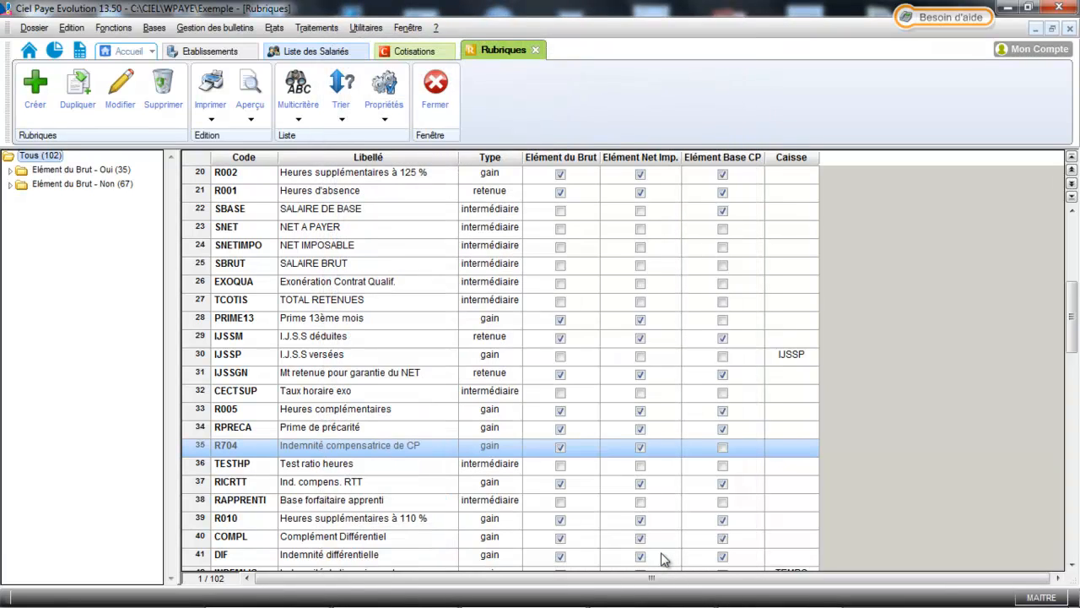